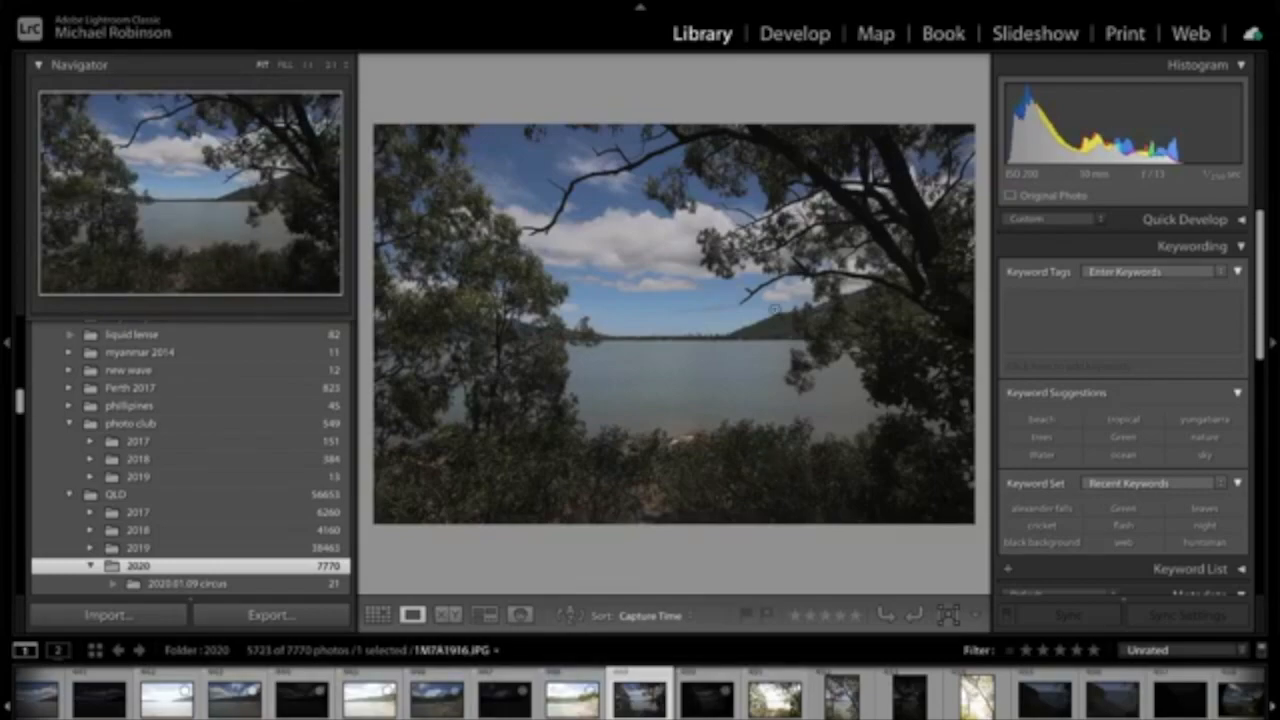
Step: Open the selected lake photo in the Develop module and start the Crop & Straighten tool on it
click(795, 34)
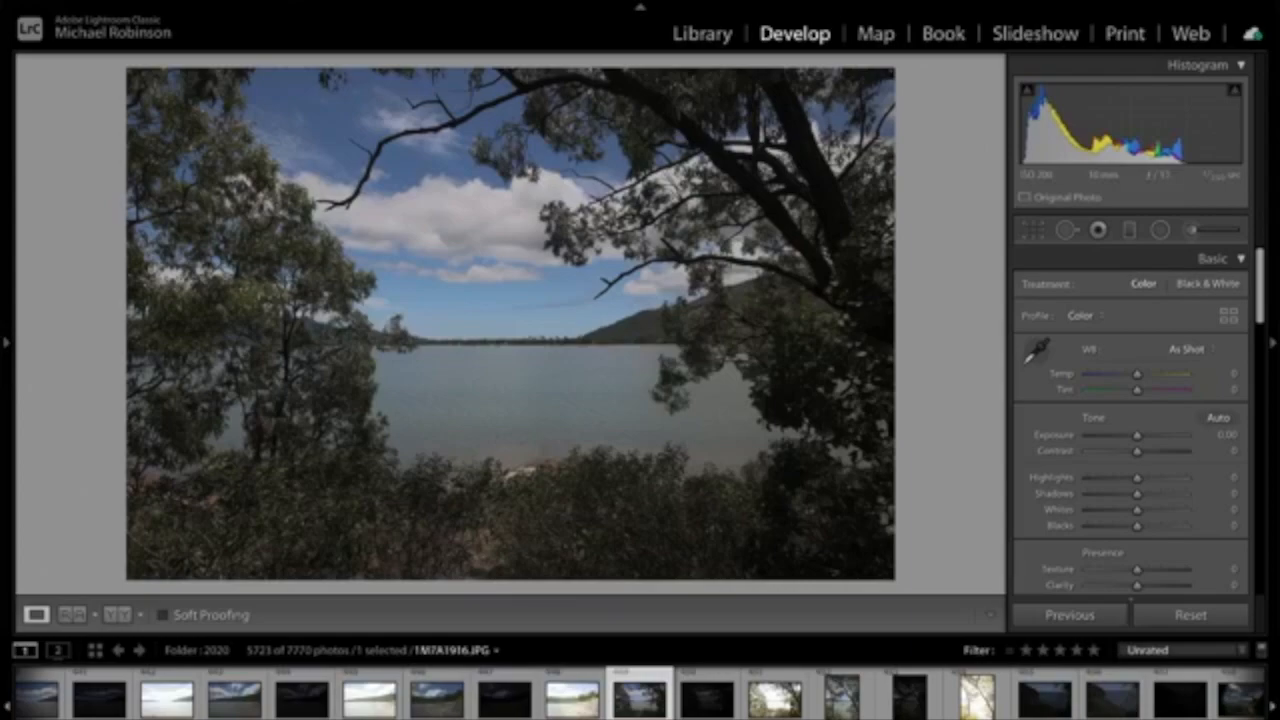
click(10, 345)
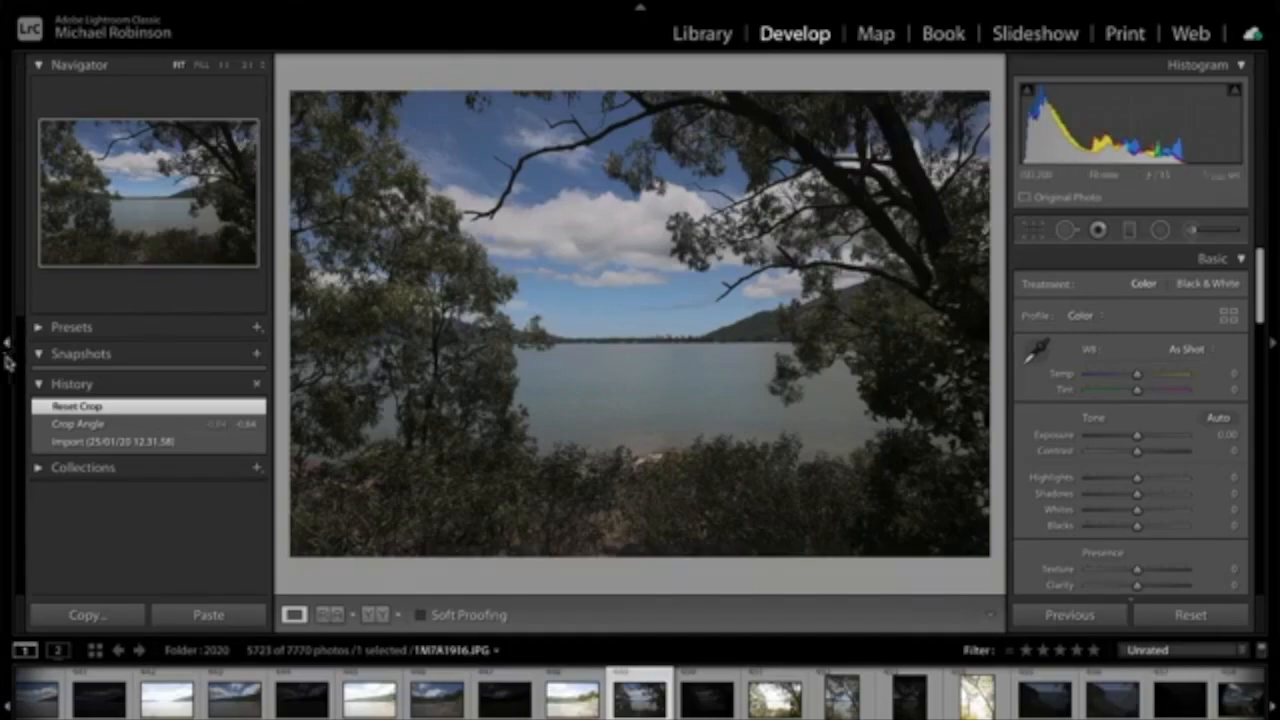
click(8, 348)
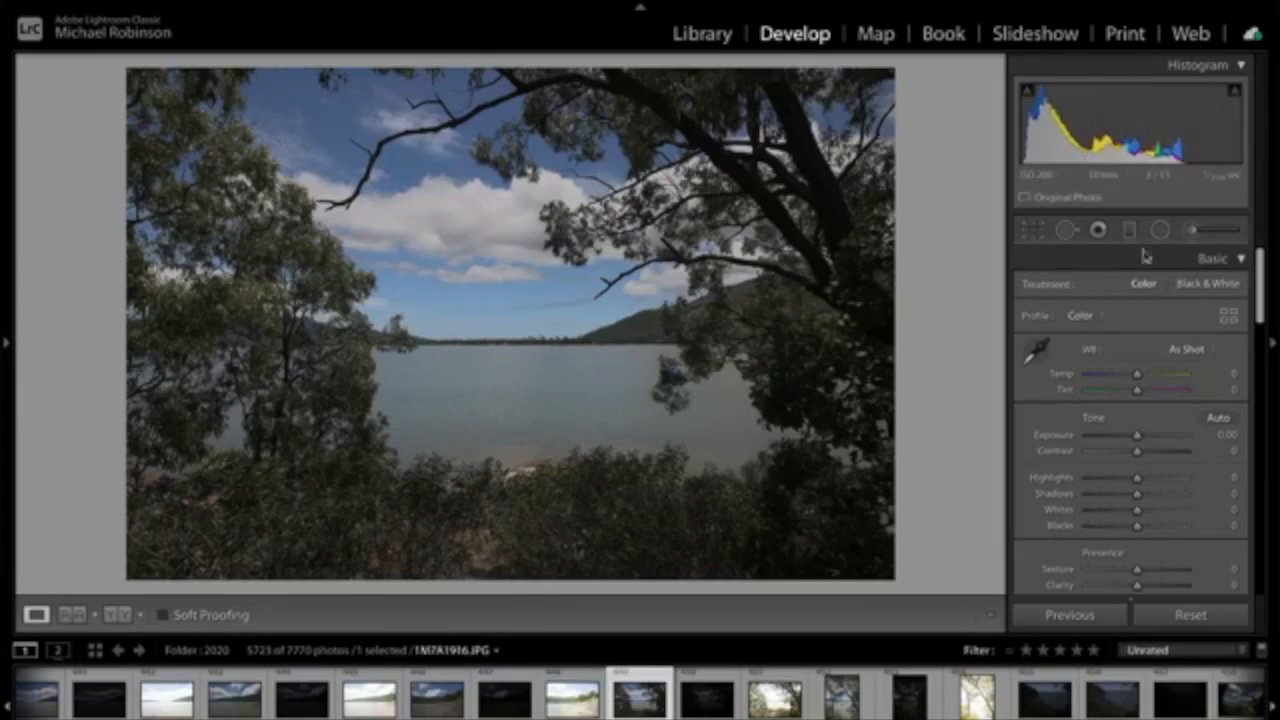
click(1035, 230)
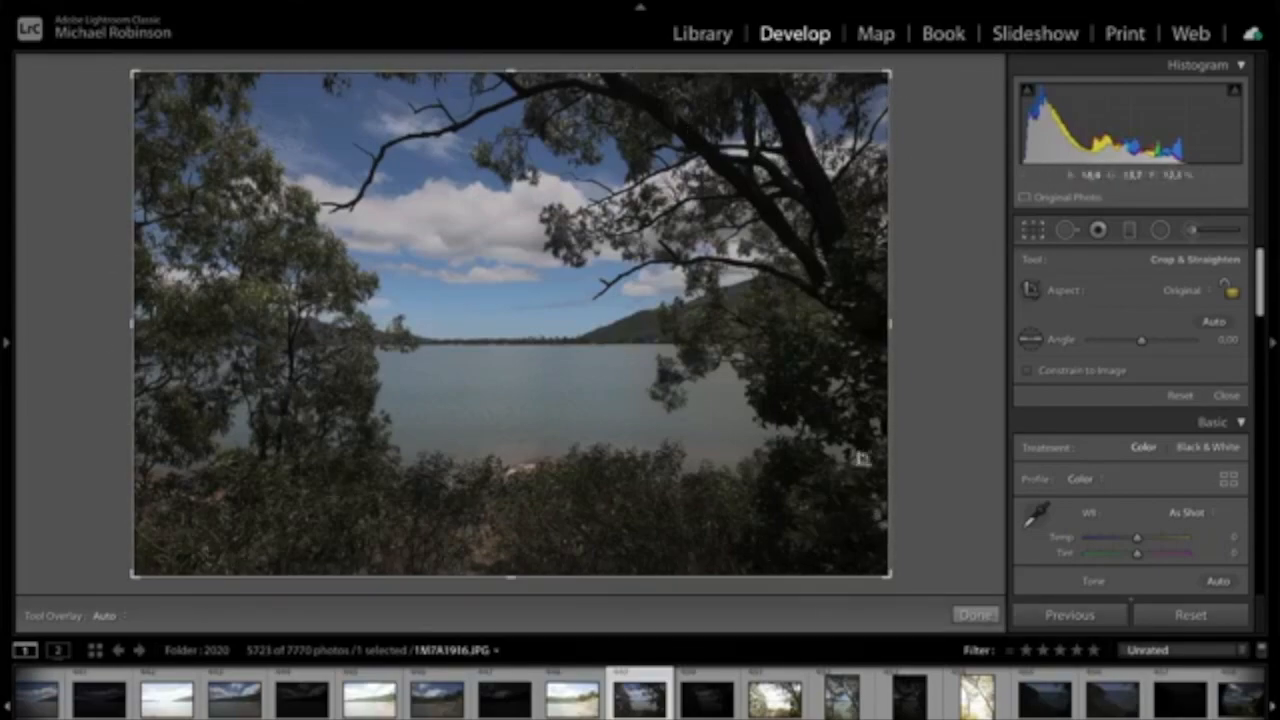
drag(888, 74, 888, 73)
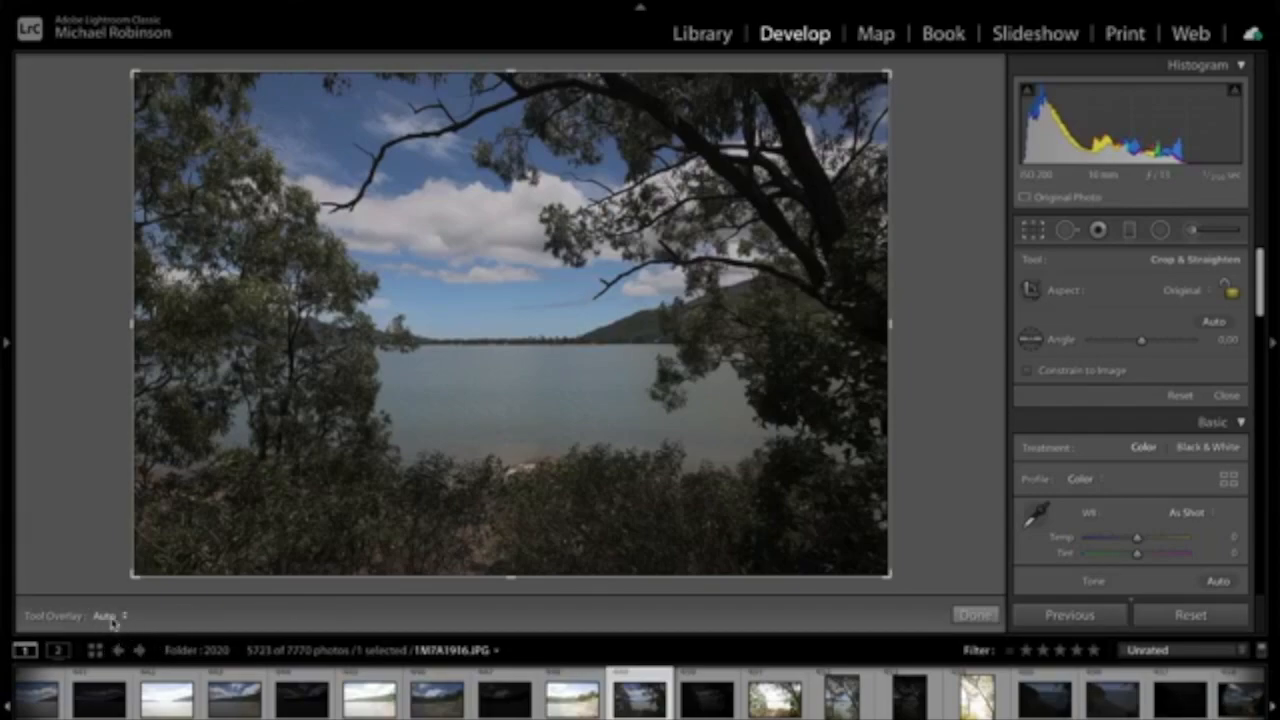
Step: Set the crop tool overlay to Auto and try the corner and edge handles of the crop frame
click(112, 619)
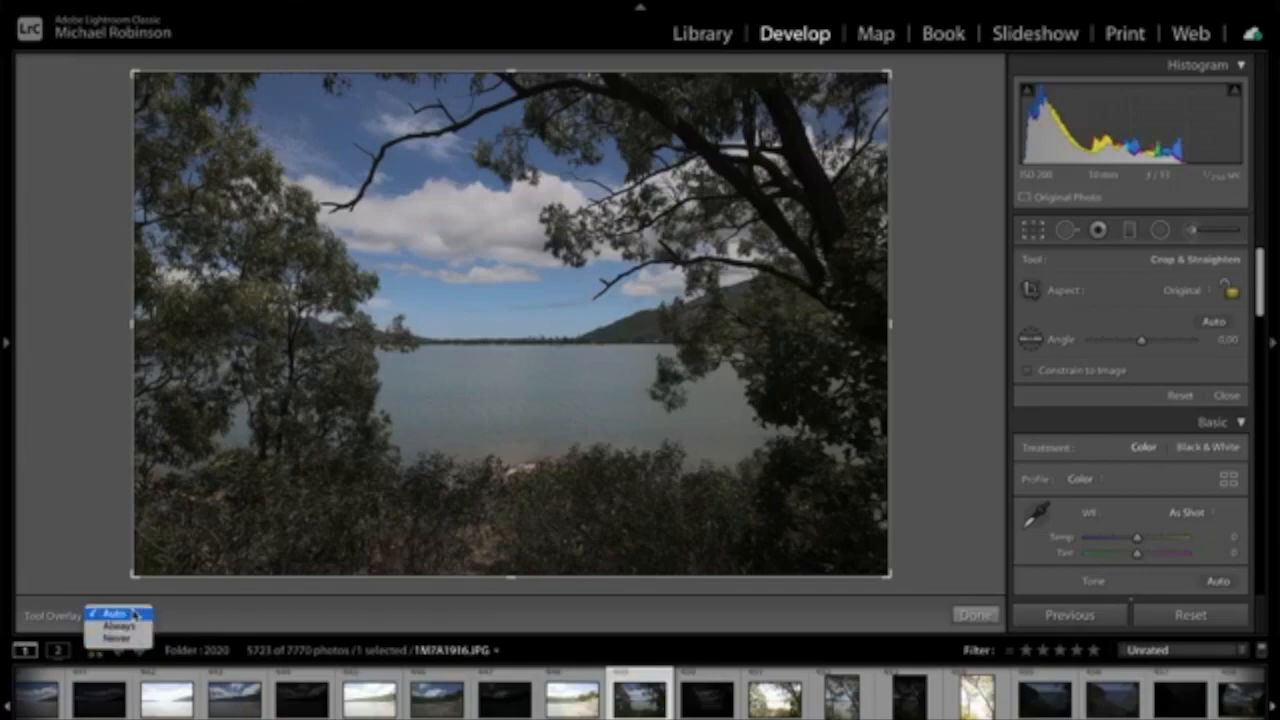
click(135, 614)
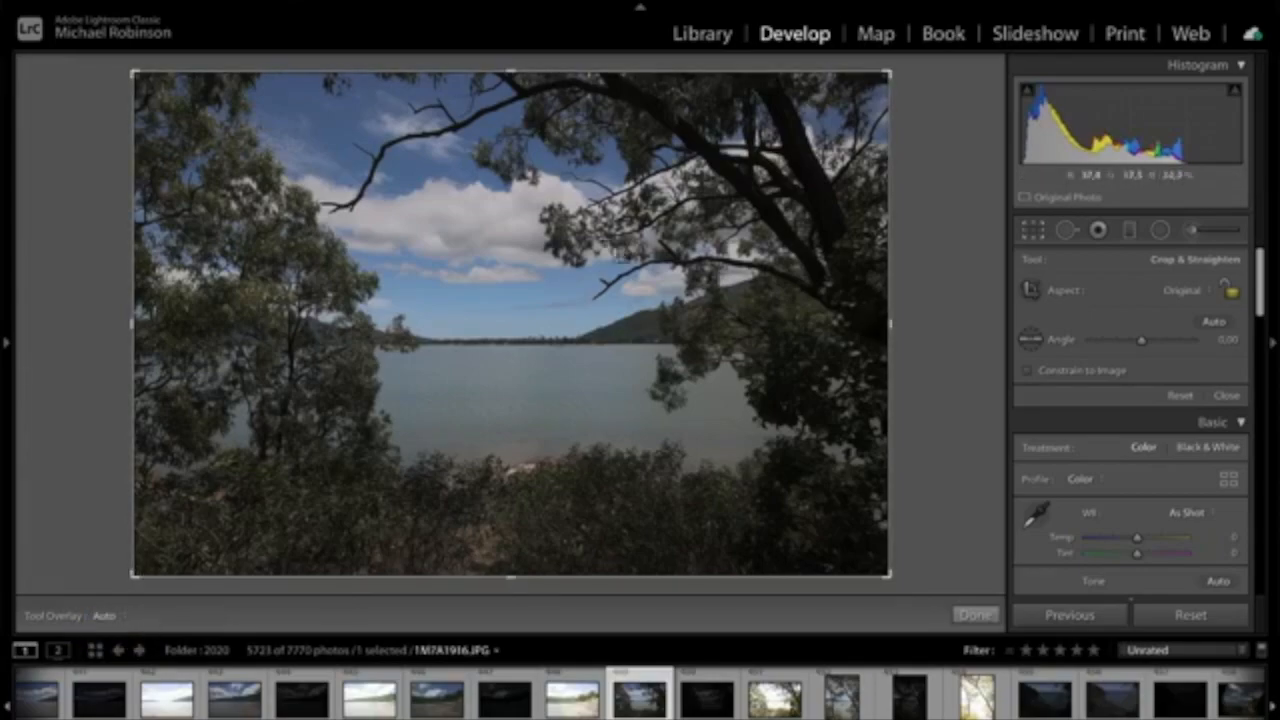
mouse_move(889, 73)
mouse_down()
mouse_move(806, 142)
mouse_move(895, 67)
mouse_up()
drag(889, 323, 923, 320)
Step: Set the crop tool overlay to Always, try a small crop from the upper-right corner and undo it
click(105, 615)
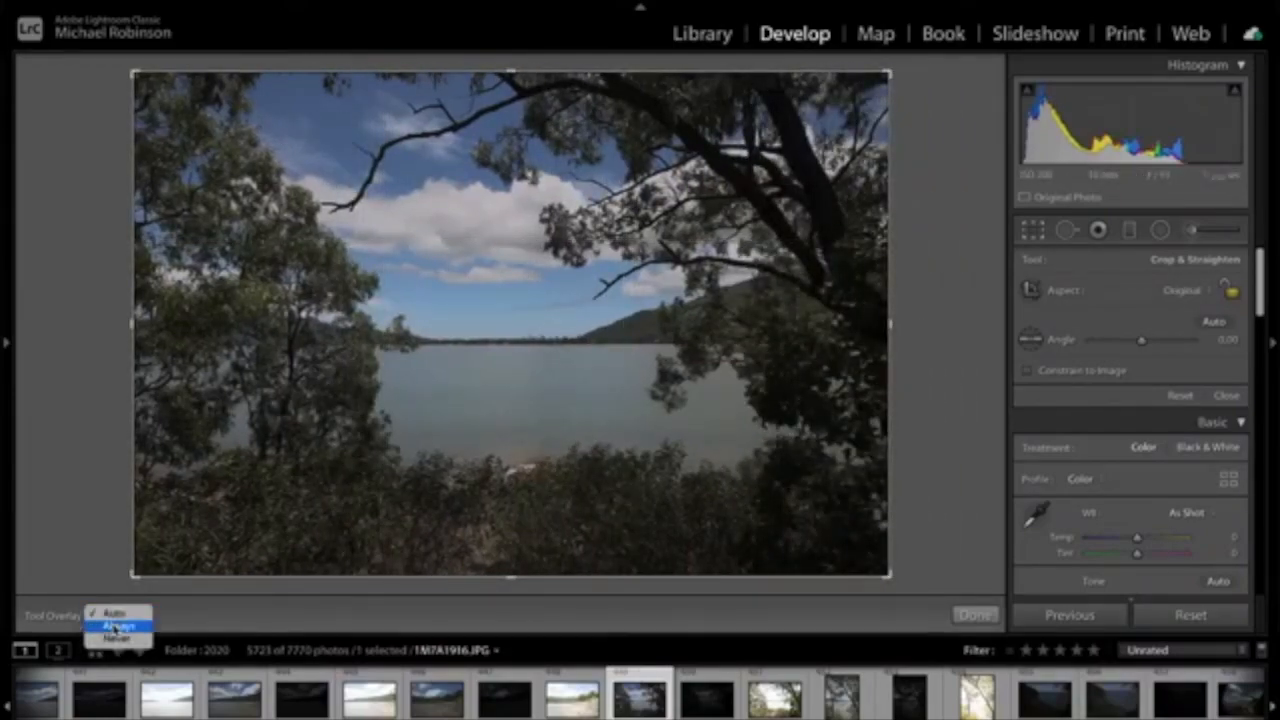
click(115, 627)
drag(889, 74, 880, 83)
key(ctrl+z)
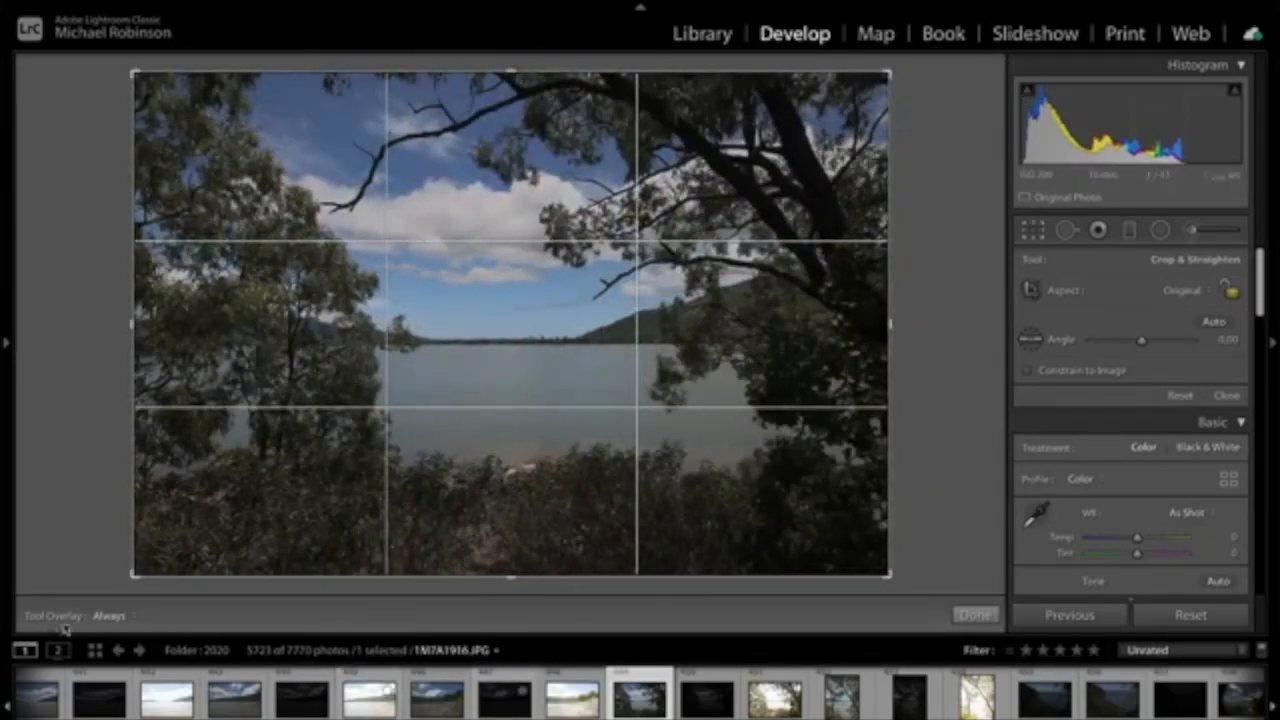
Step: Set the crop tool overlay to Never, try a crop from the upper-right corner and undo it
click(128, 617)
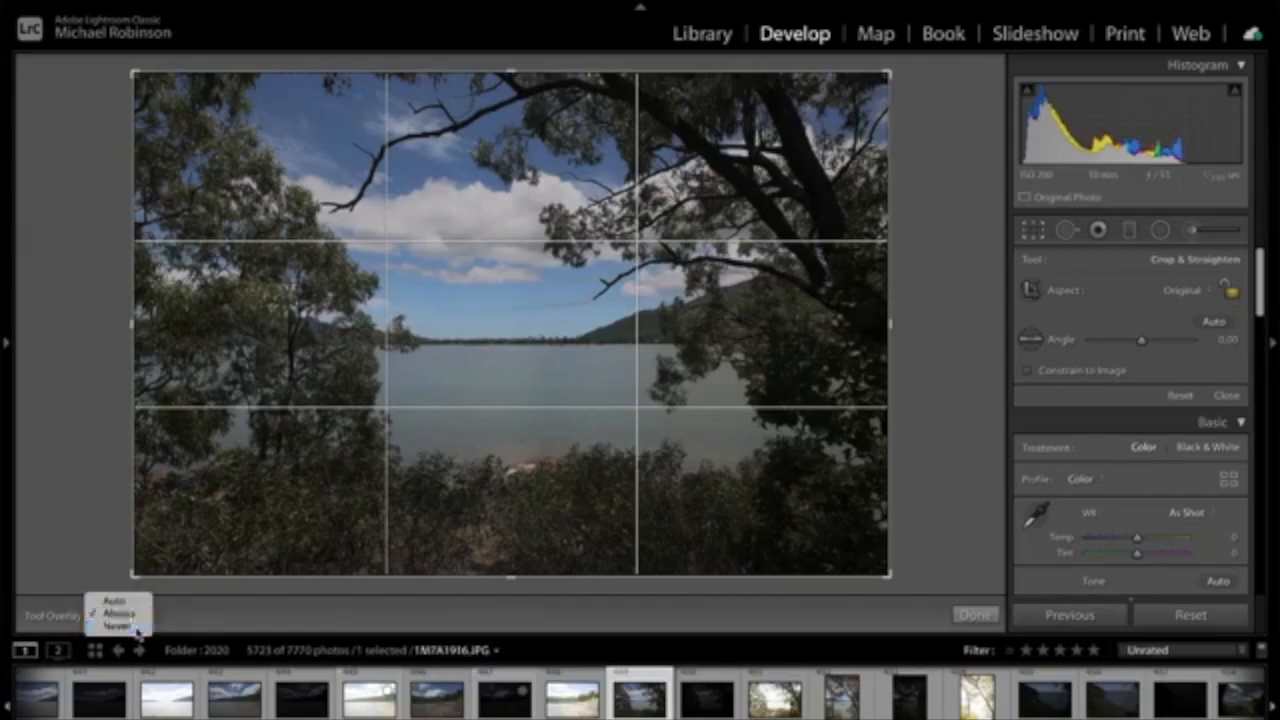
click(137, 630)
drag(884, 73, 520, 330)
key(ctrl+z)
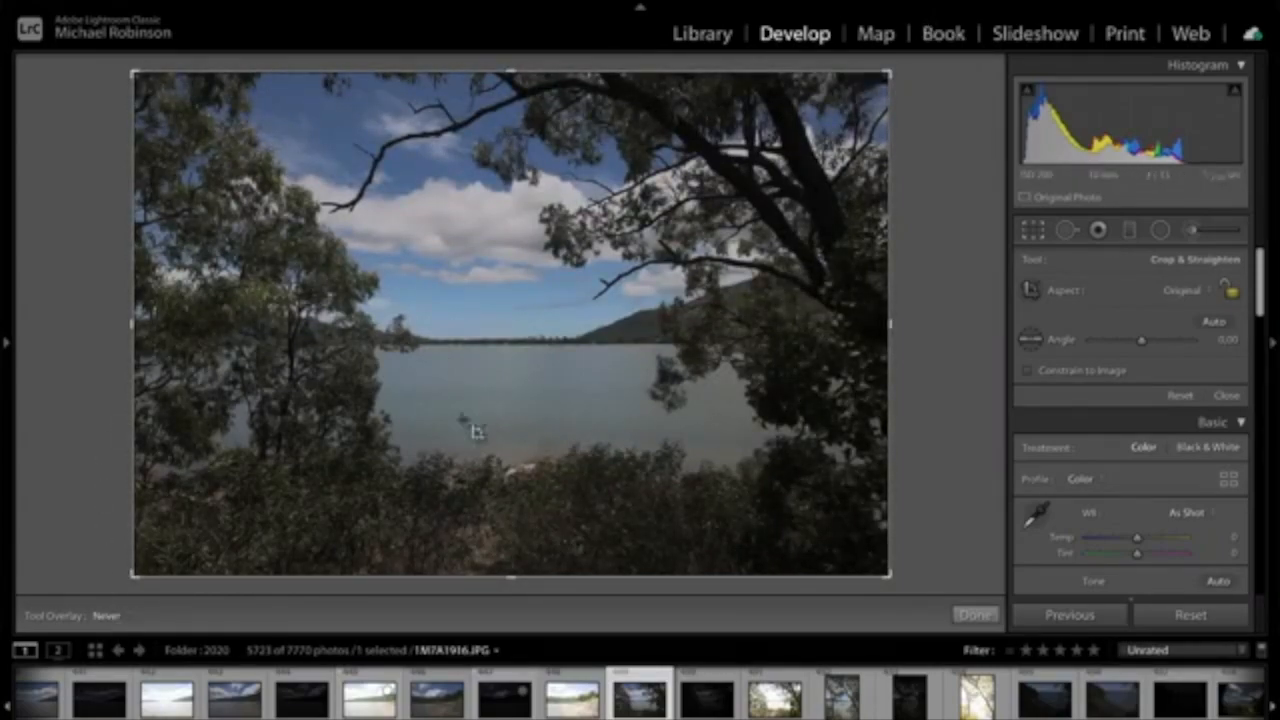
Step: Set the crop tool overlay back to Always and try the frame's corner and edge handles at the full photo extent
click(112, 617)
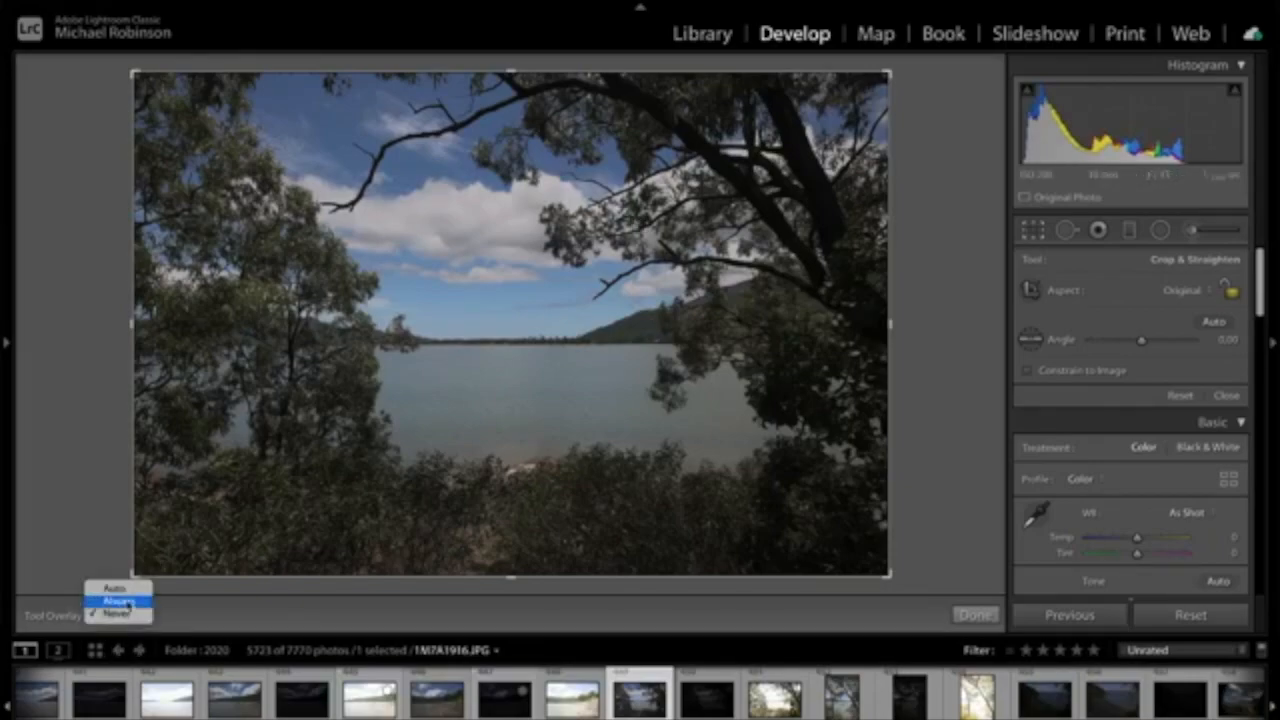
click(121, 602)
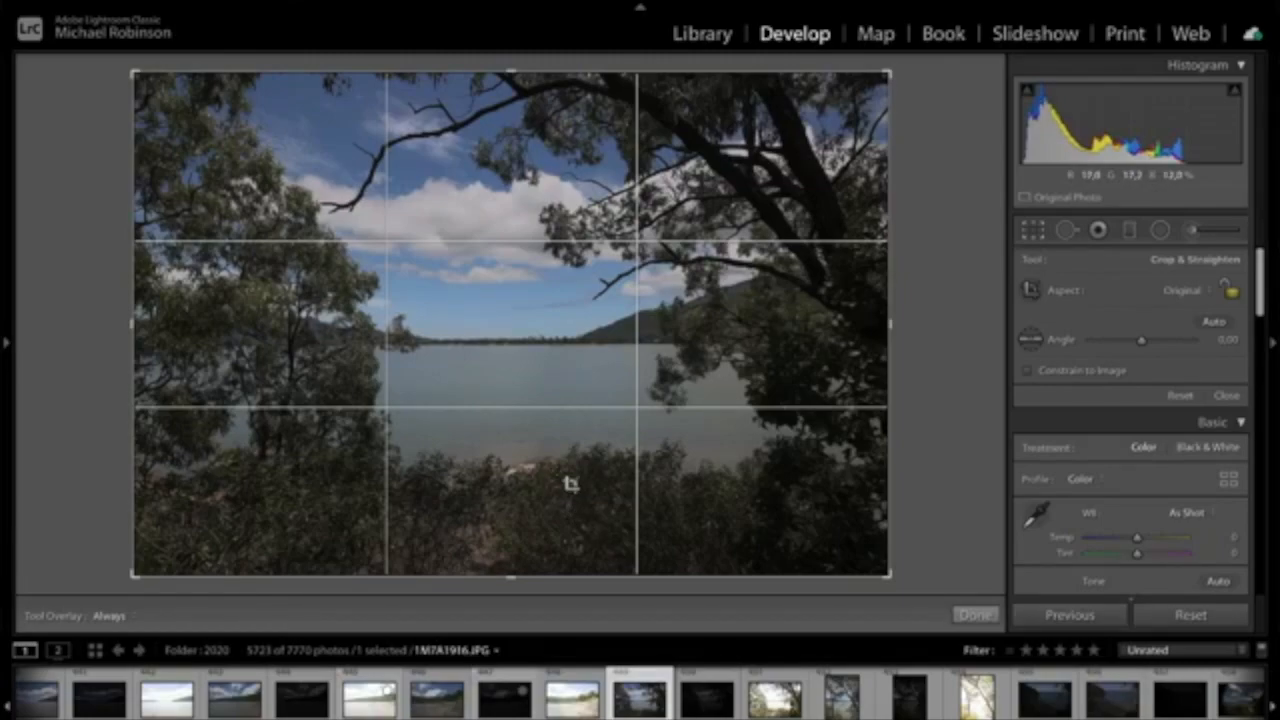
mouse_move(888, 73)
mouse_down()
mouse_move(701, 190)
mouse_move(858, 88)
mouse_move(680, 152)
mouse_move(890, 73)
mouse_up()
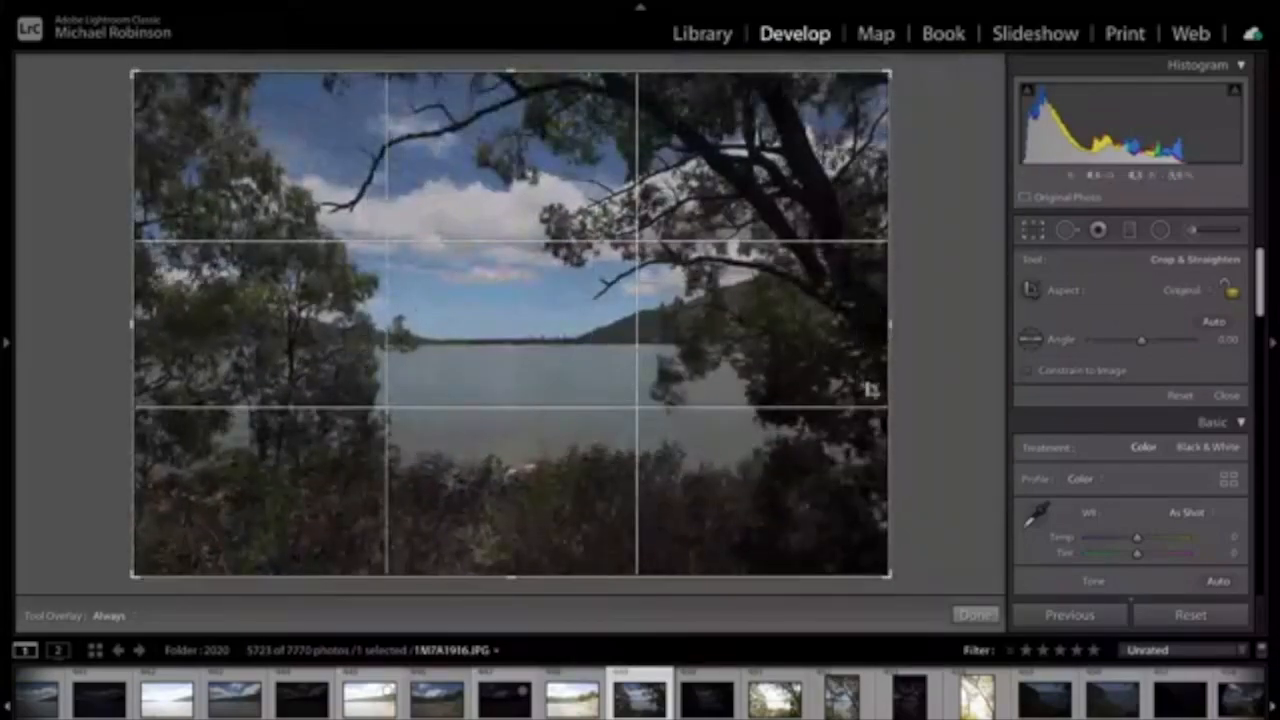
drag(871, 390, 905, 312)
drag(516, 69, 541, 6)
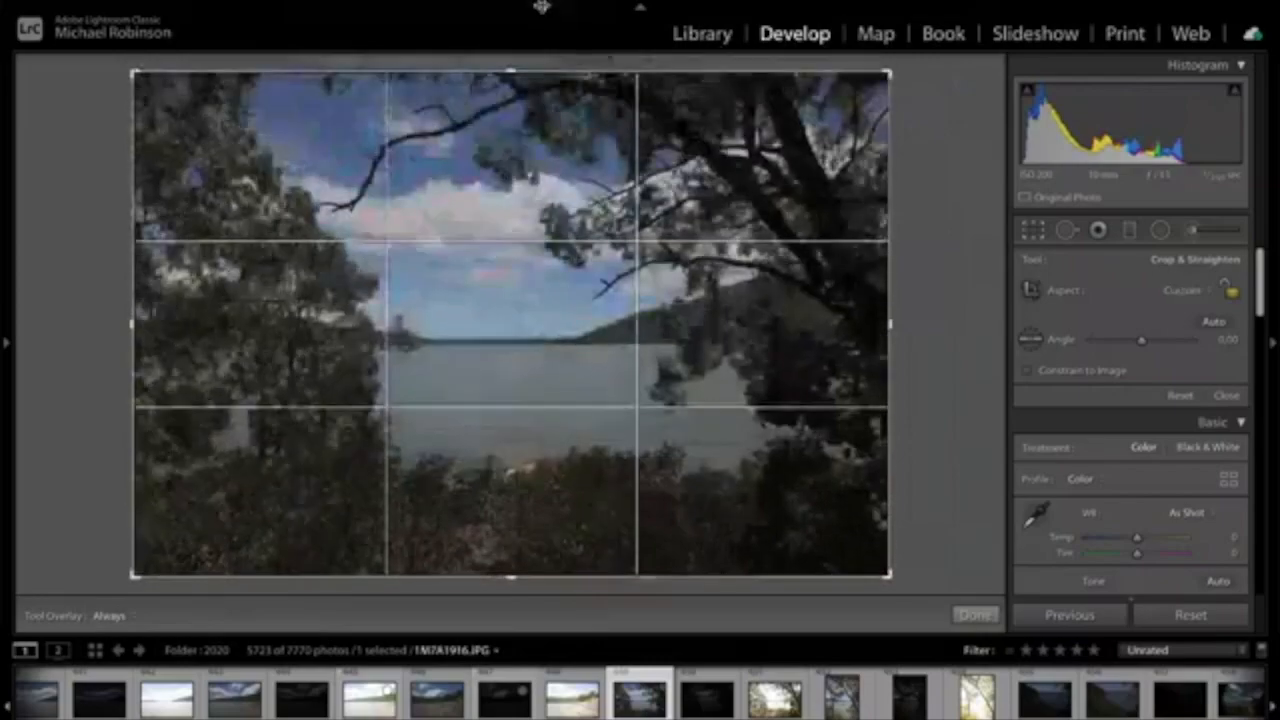
drag(137, 575, 95, 577)
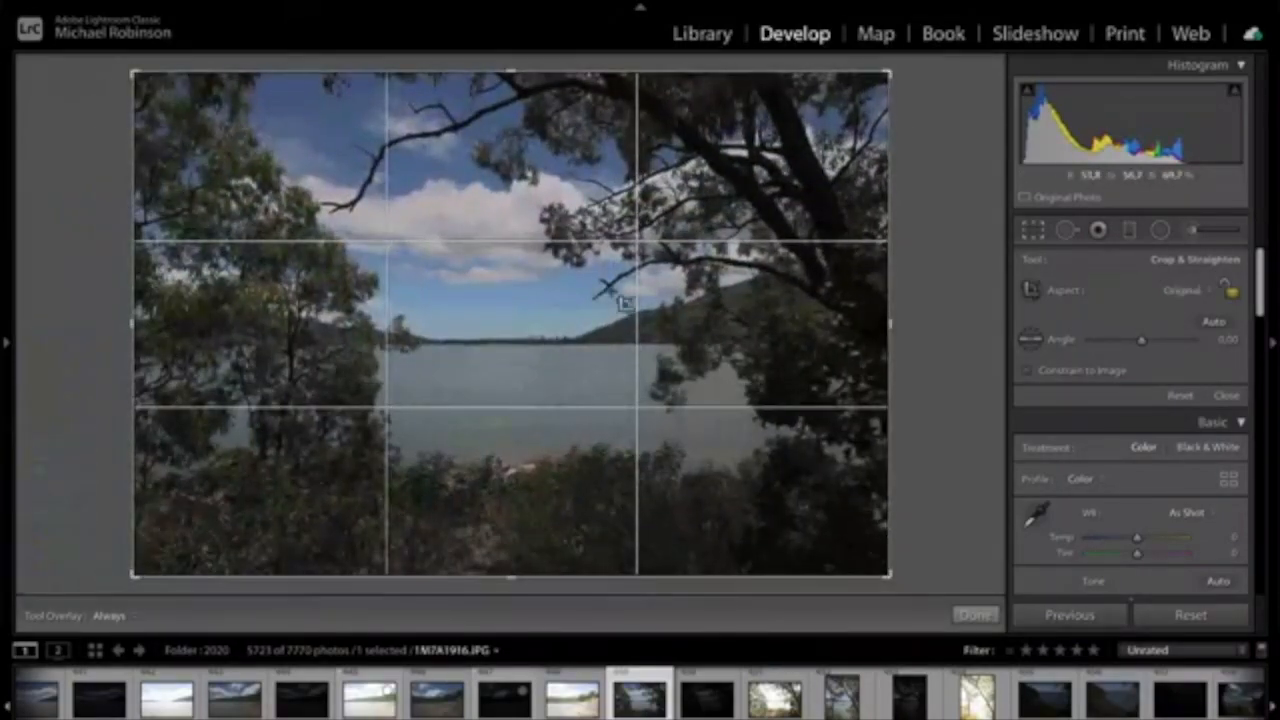
Step: Try cropping off the upper sky and the photo's right side, and expand the crop back to the full frame
drag(512, 72, 512, 260)
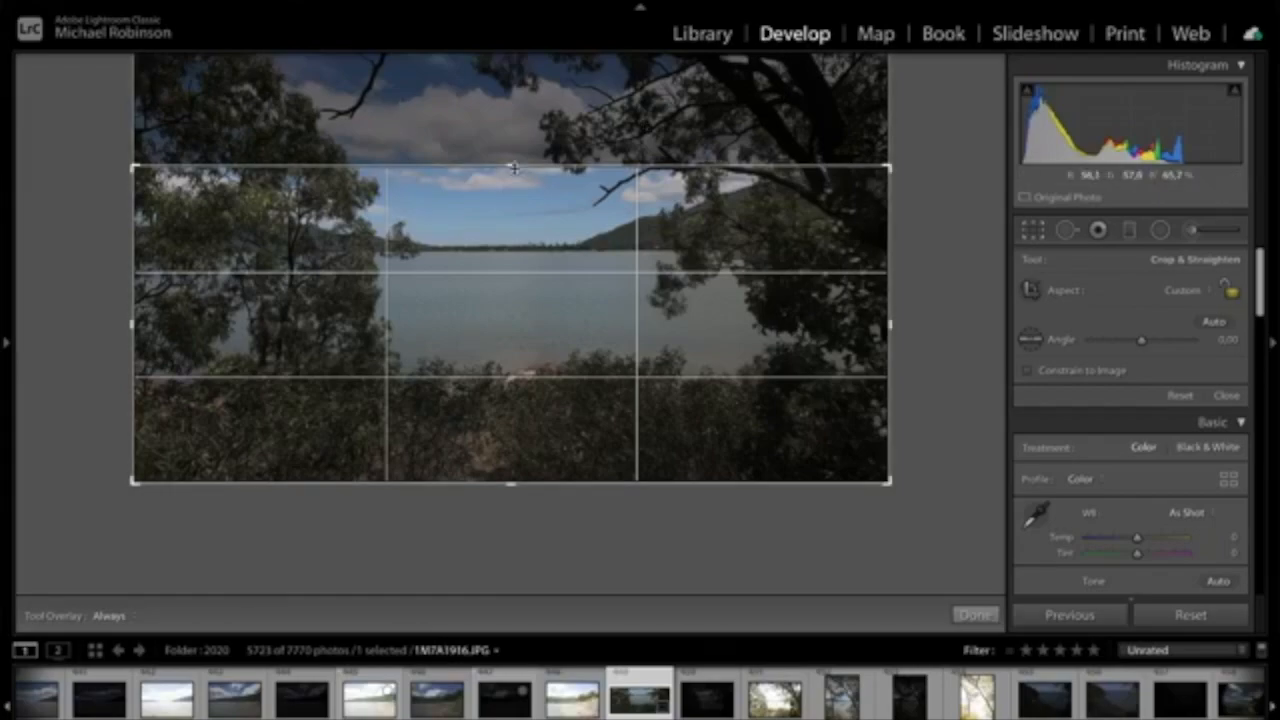
drag(514, 168, 532, 113)
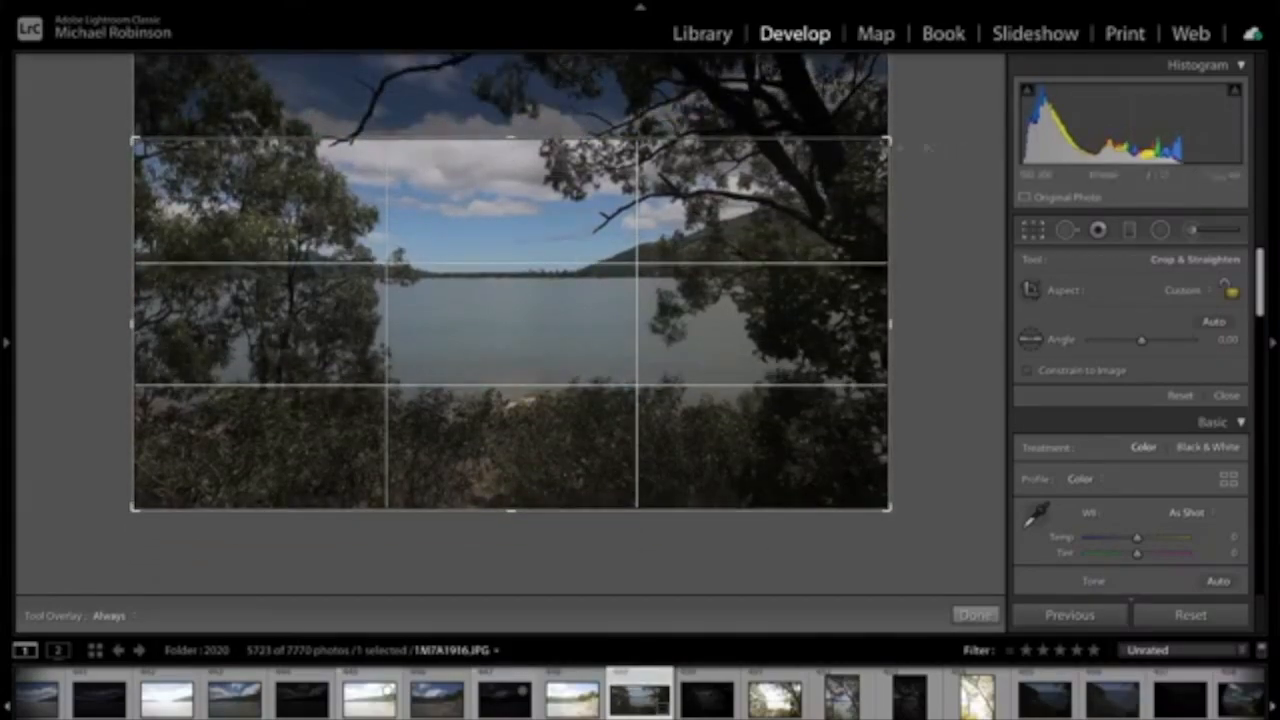
drag(888, 141, 789, 142)
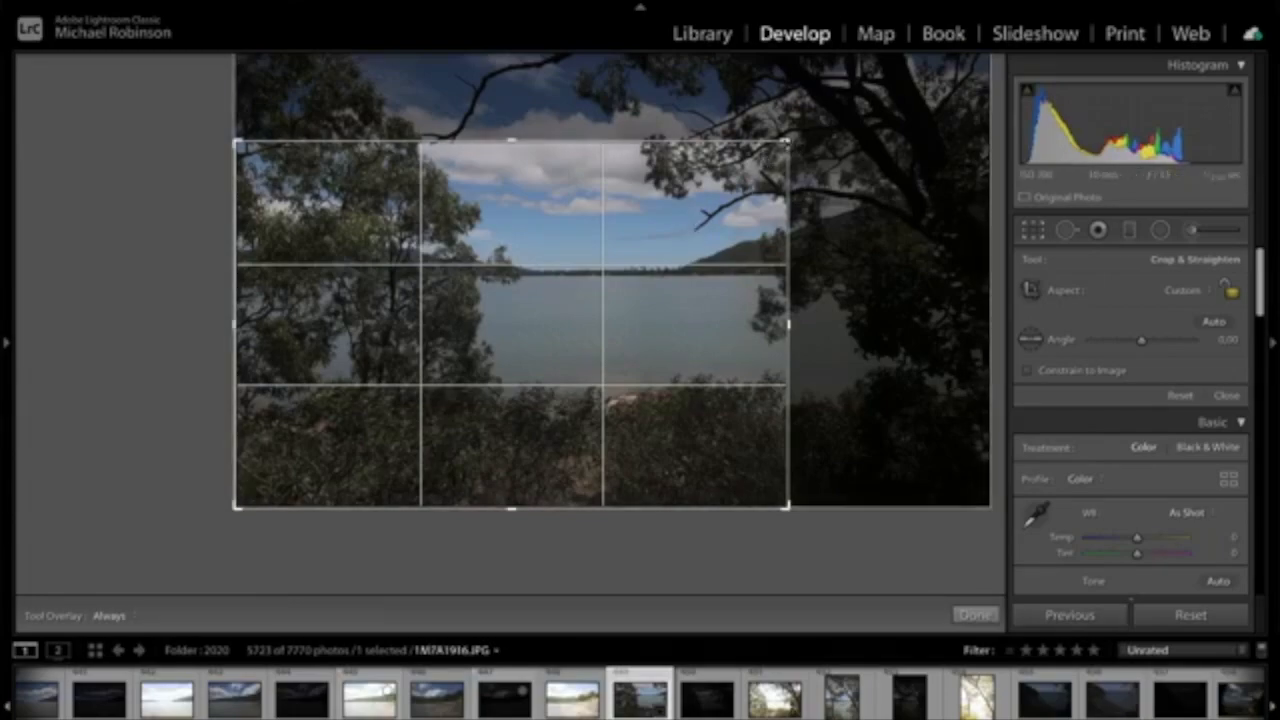
drag(789, 144, 942, 60)
drag(865, 100, 967, 45)
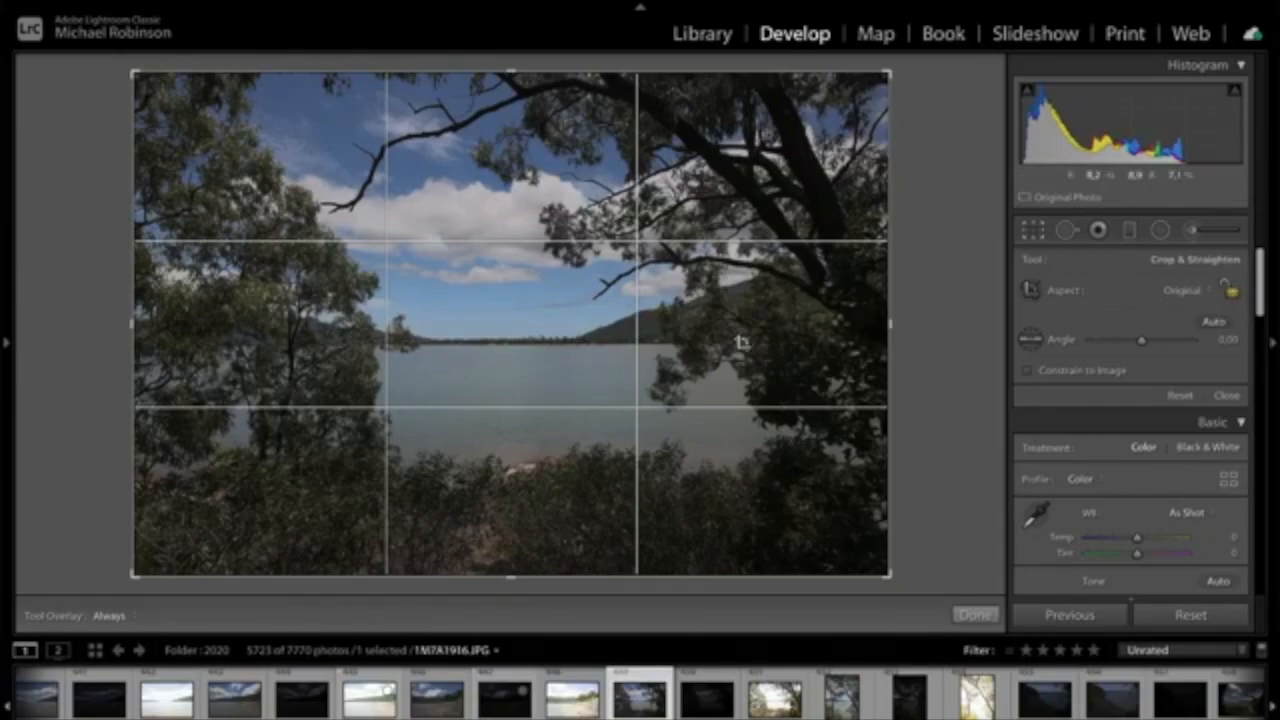
Step: Lock the crop to the Original aspect ratio and try a portrait-oriented crop of the photo's left part
drag(888, 72, 957, 24)
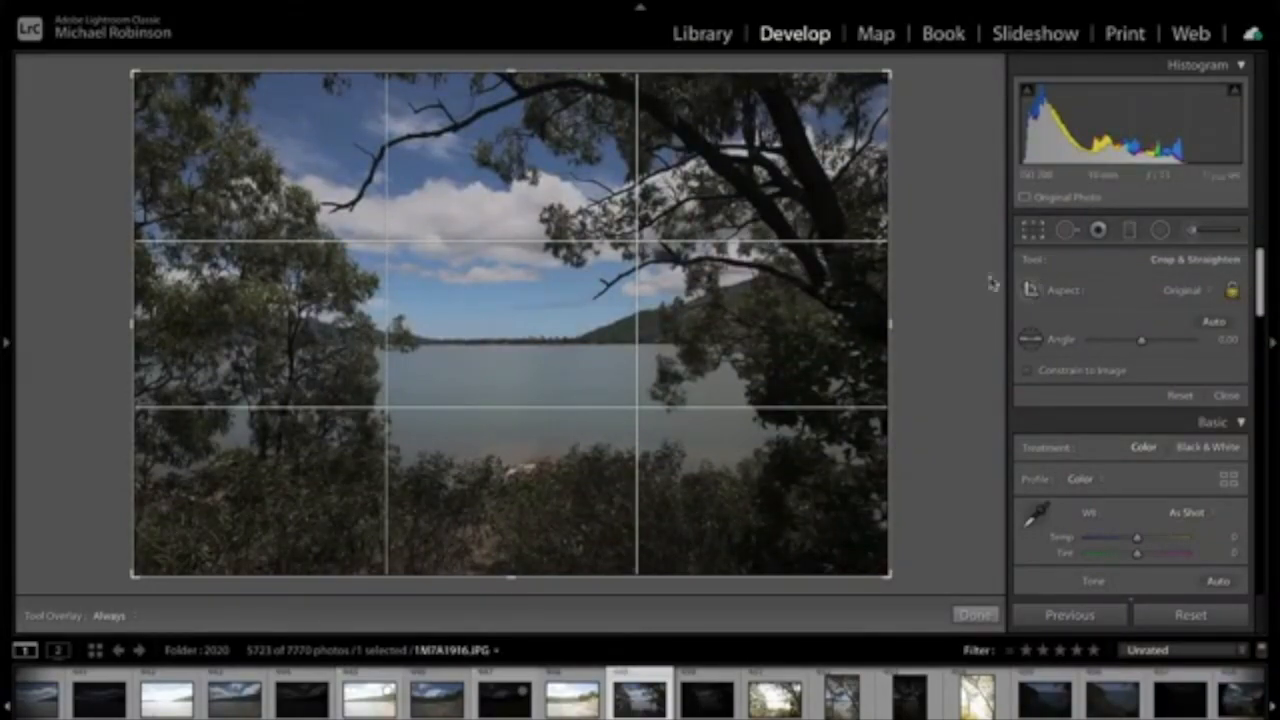
drag(888, 75, 680, 72)
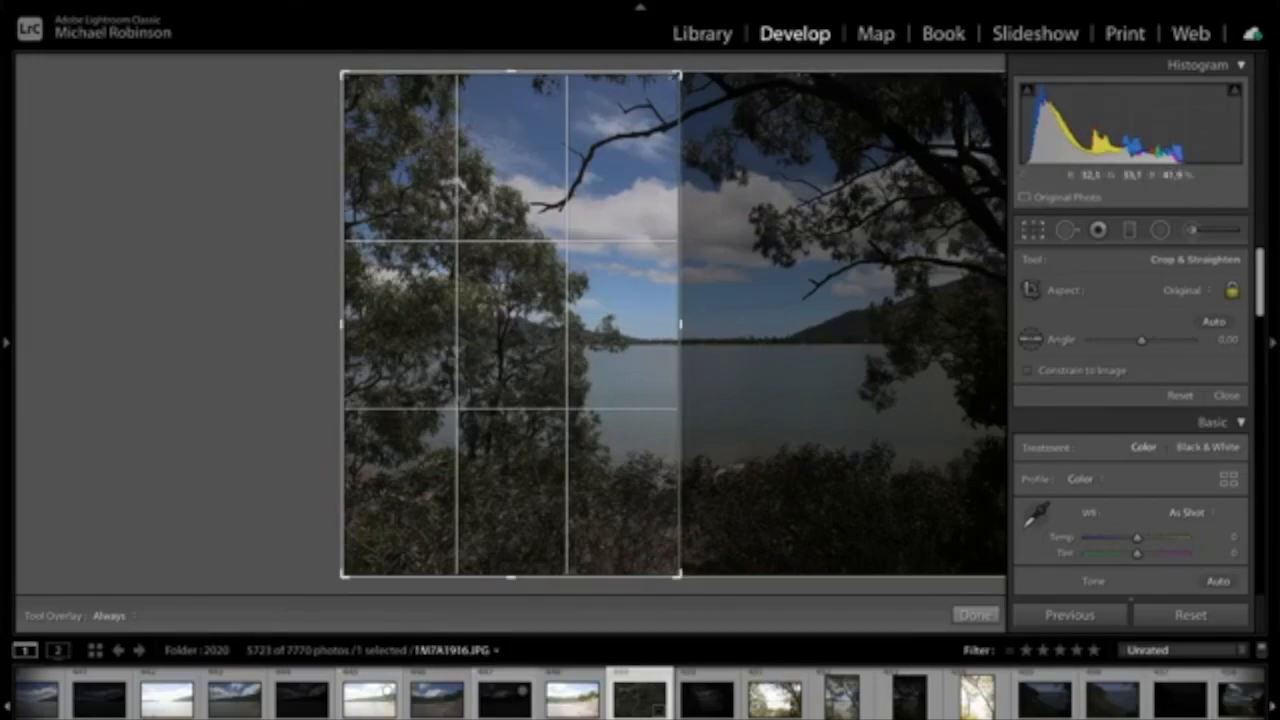
key(x)
key(x)
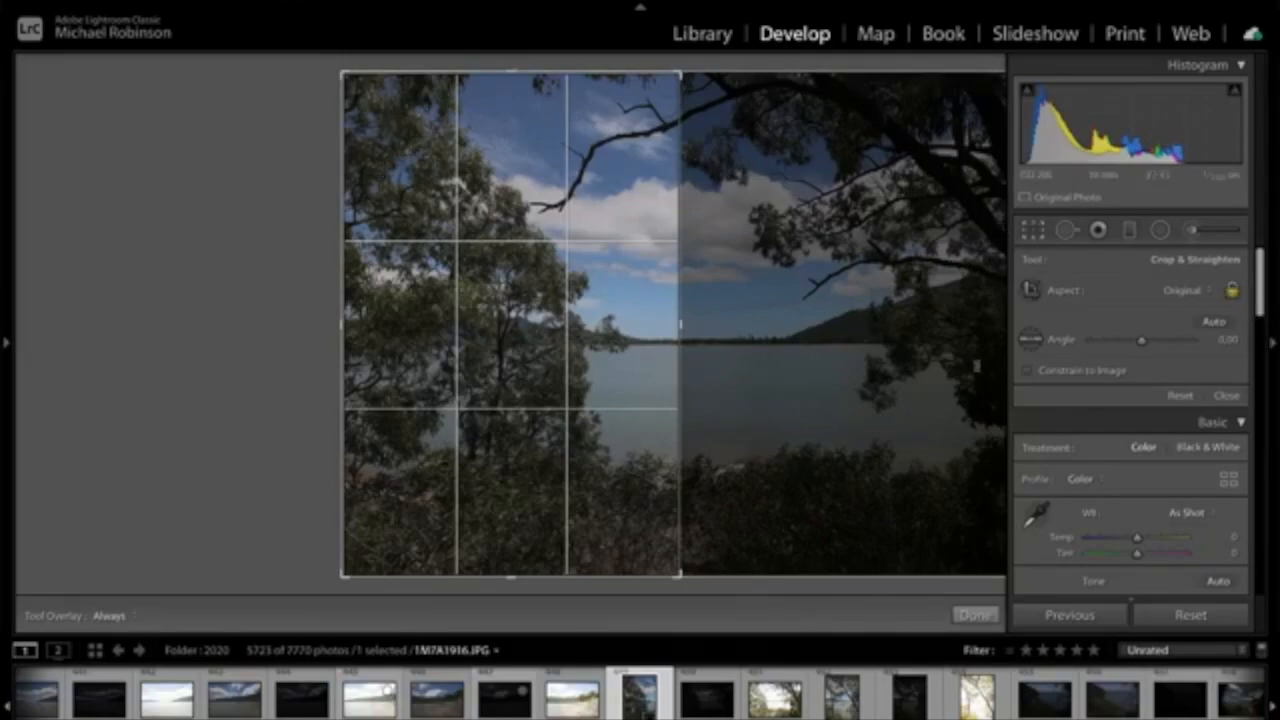
Step: Return the crop to landscape orientation and trim it inward from the photo's lower-left corner
drag(680, 74, 983, 36)
drag(132, 576, 150, 470)
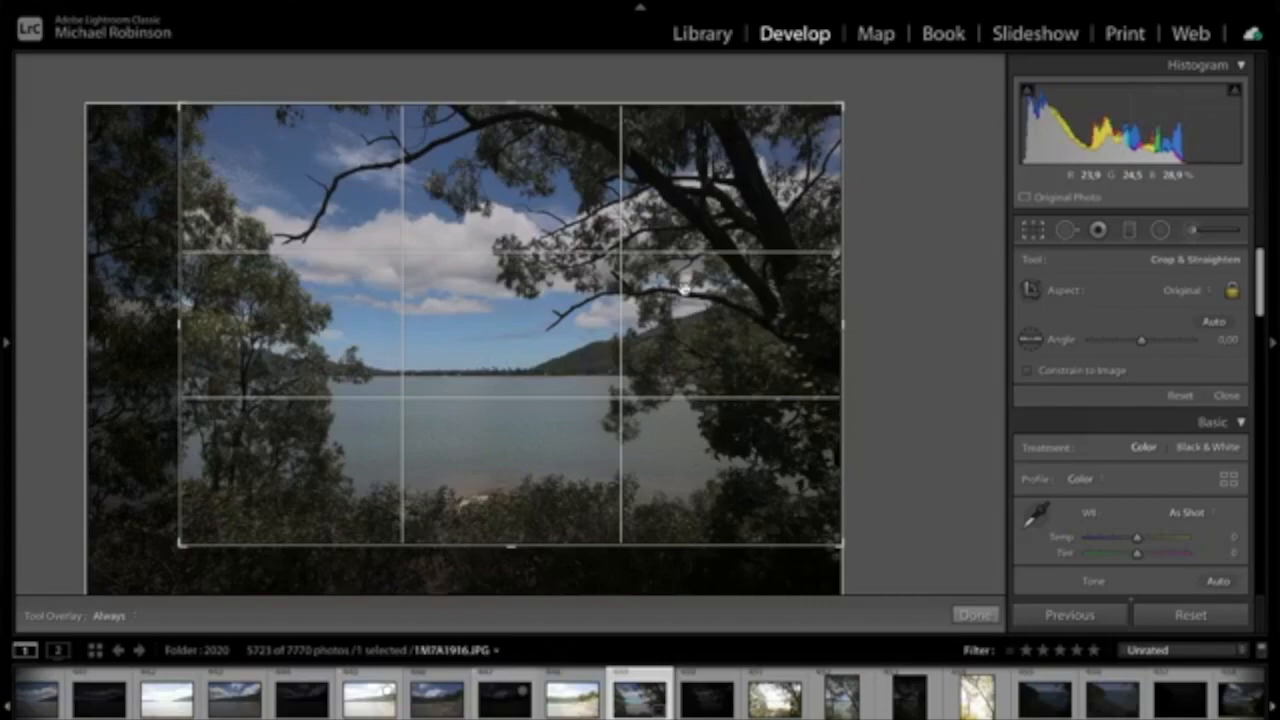
Step: Set the crop aspect ratio to 5 x 7 and enlarge the frame to the photo's full height, aligned with its right edge
click(1192, 293)
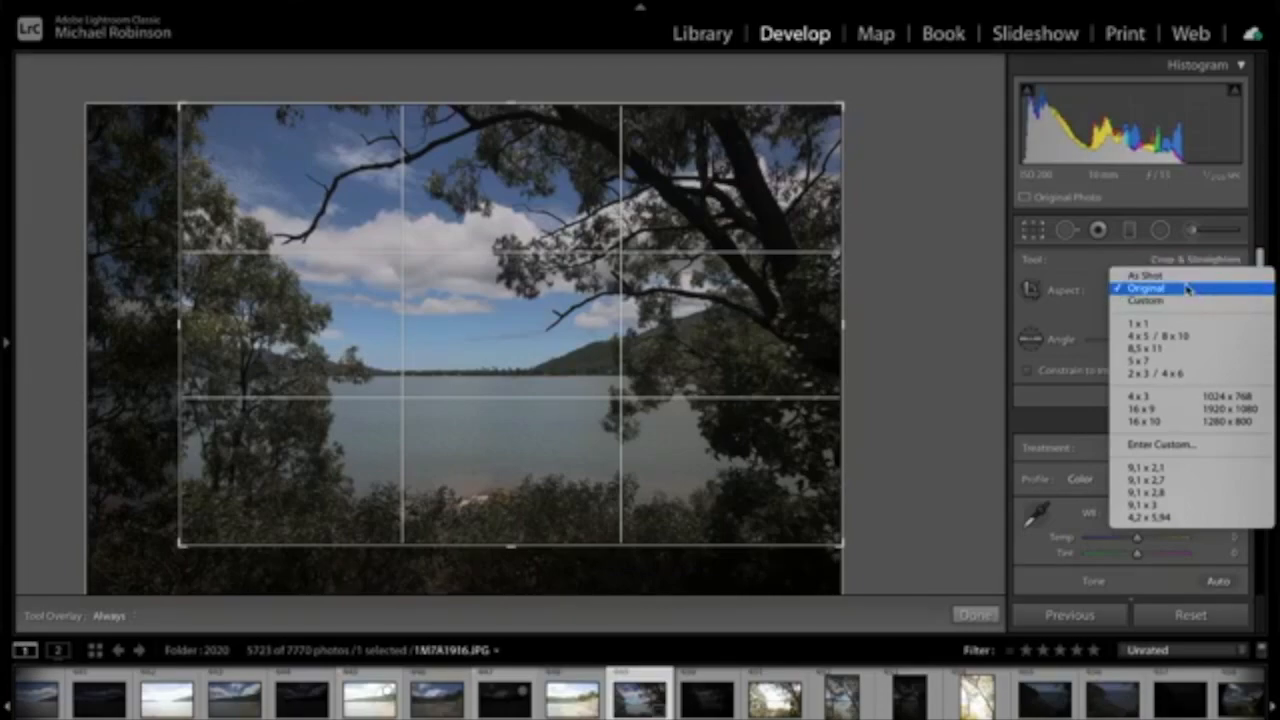
click(1199, 365)
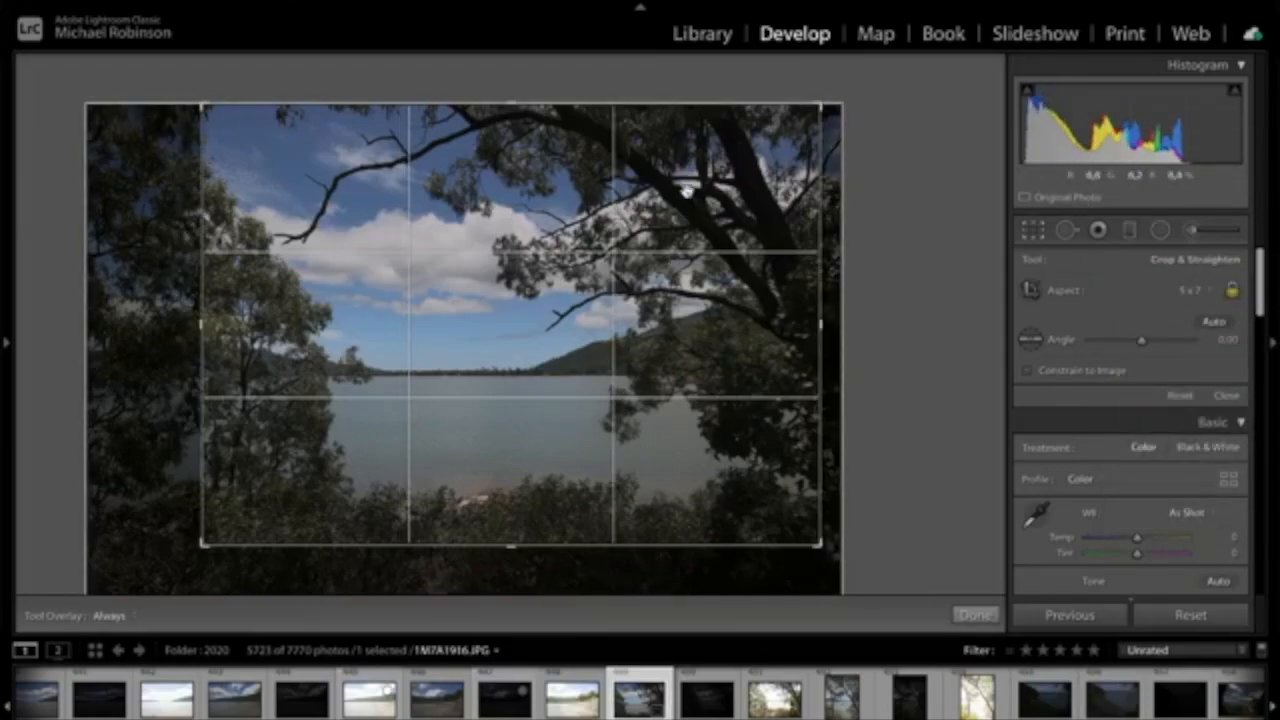
drag(531, 358, 605, 298)
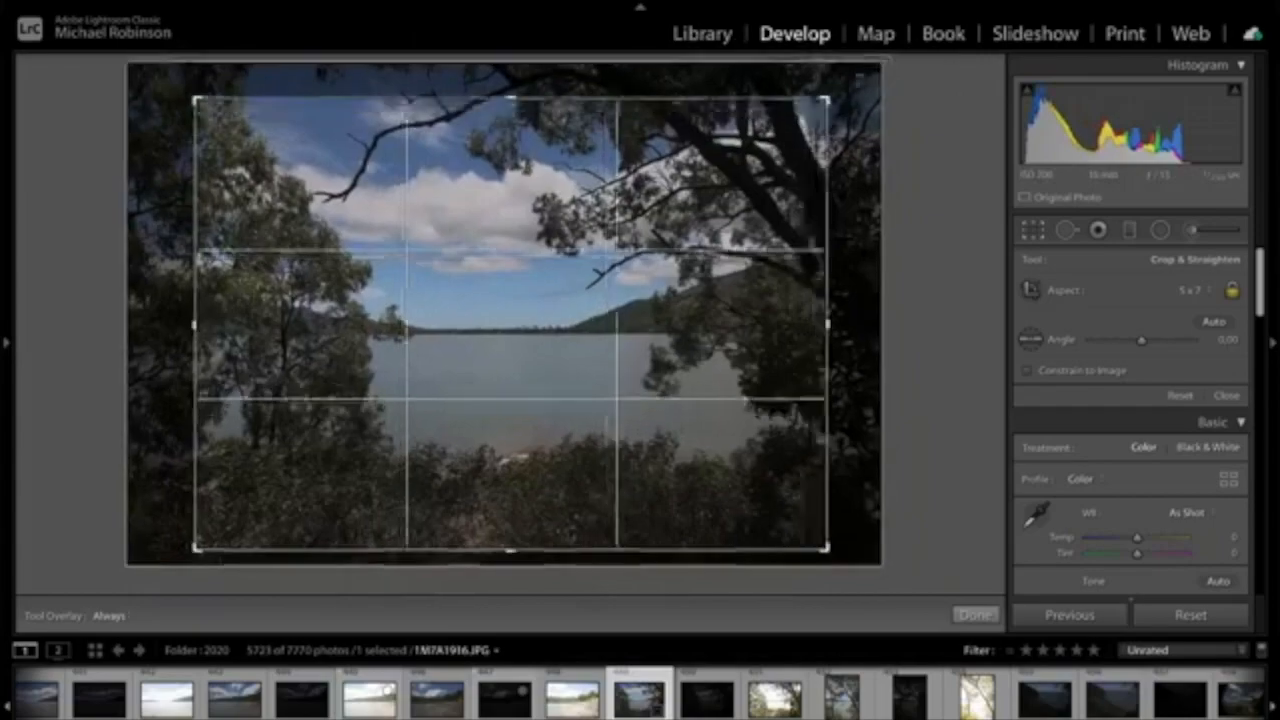
drag(827, 100, 891, 49)
drag(169, 567, 82, 628)
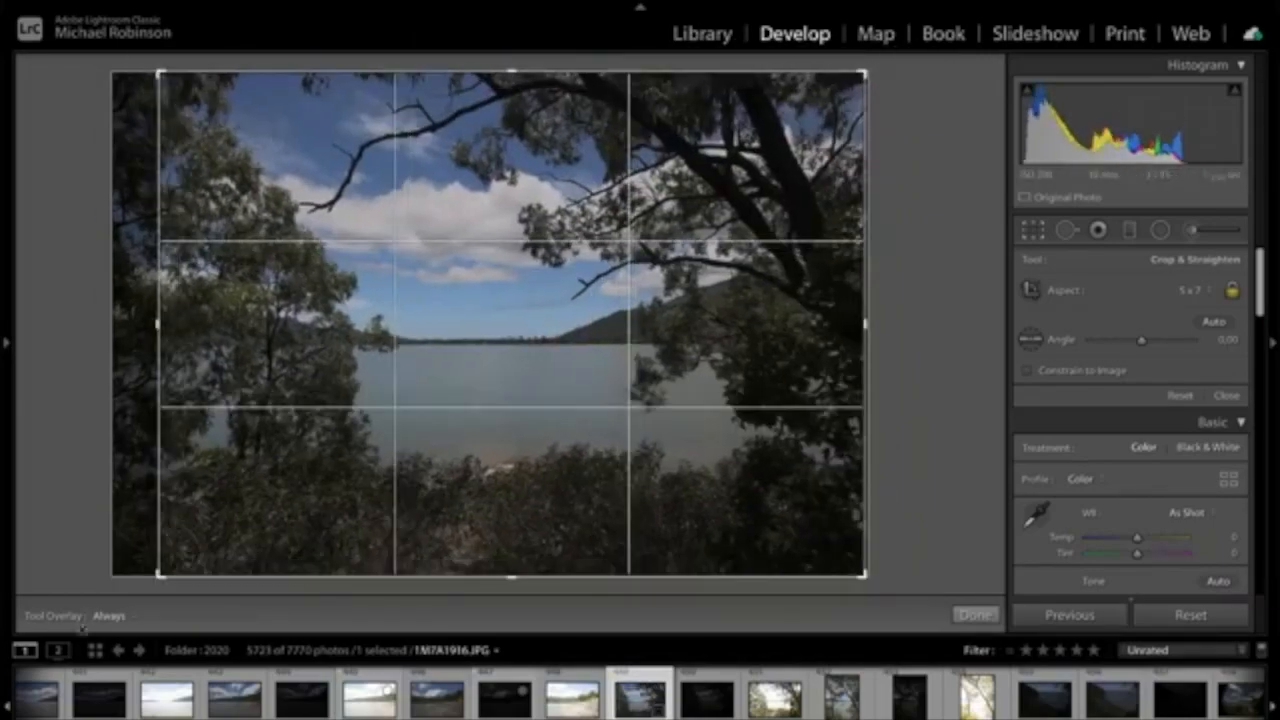
drag(583, 271, 540, 264)
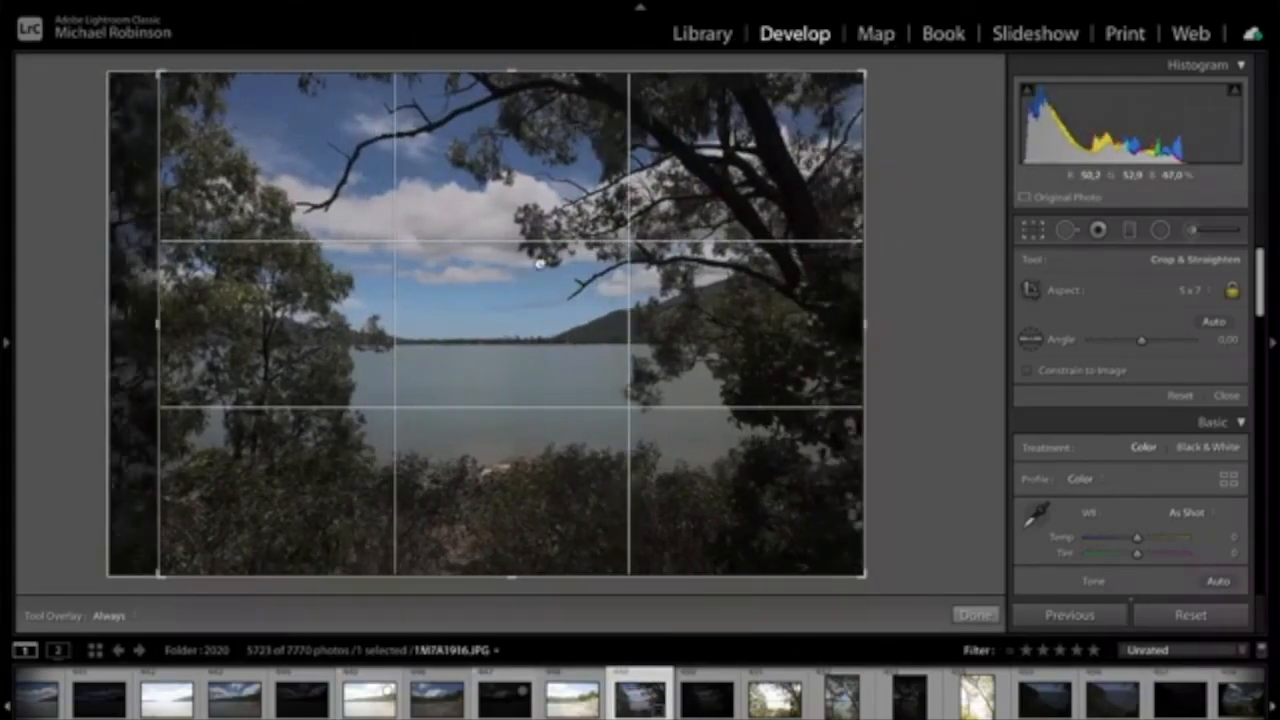
drag(493, 71, 510, 16)
mouse_move(865, 354)
mouse_down()
mouse_move(646, 352)
mouse_move(868, 330)
mouse_up()
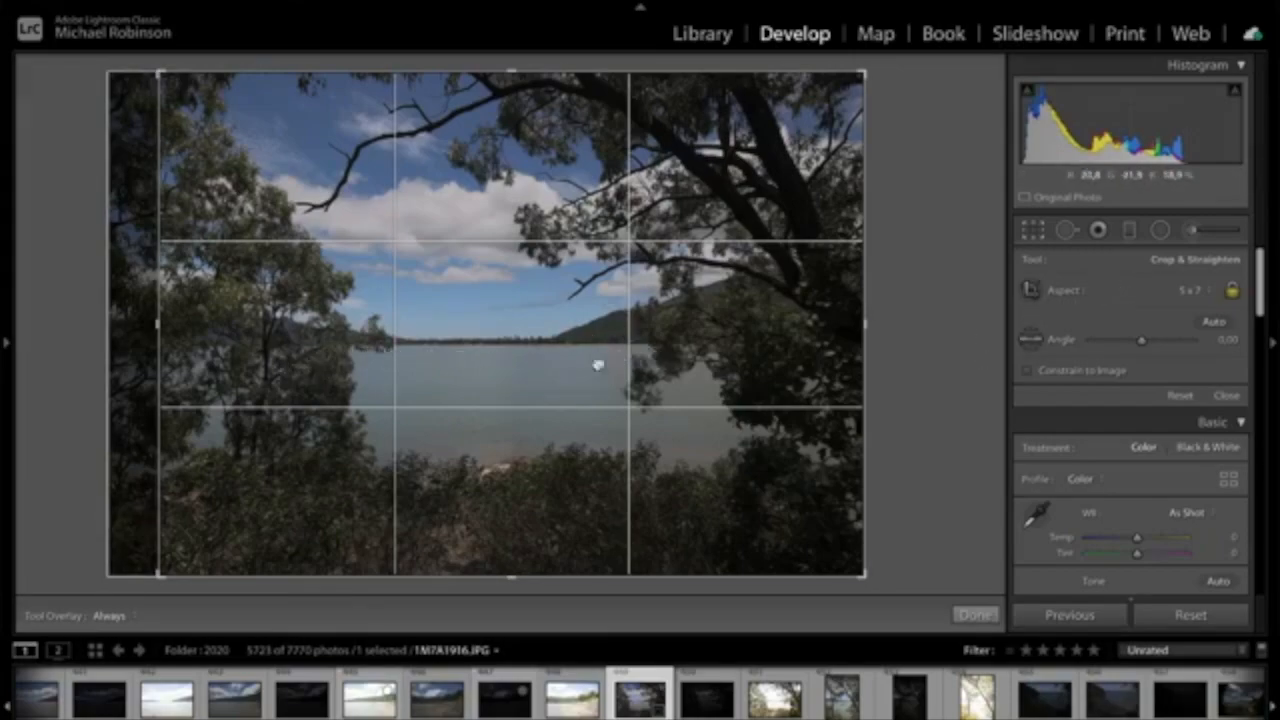
Step: Straighten the photo along the far shoreline to about -0.28 and reposition it sideways so both edges are trimmed by the crop
click(1033, 345)
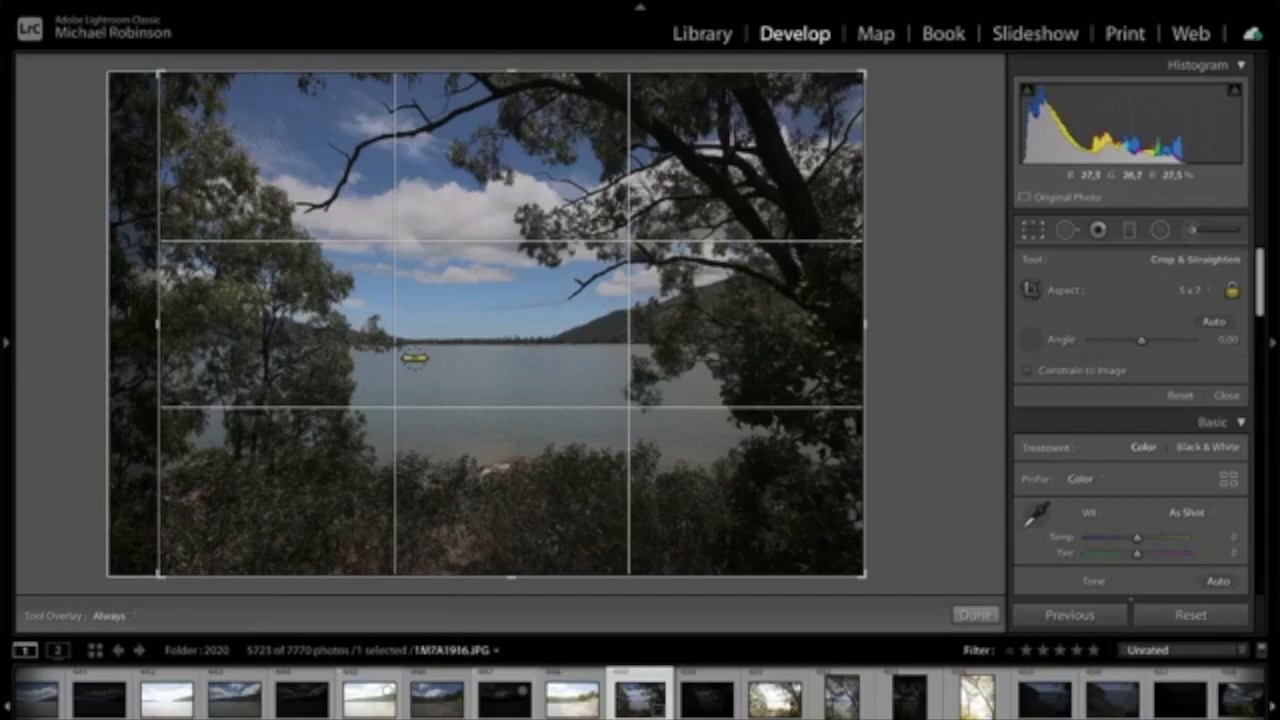
drag(418, 345, 577, 344)
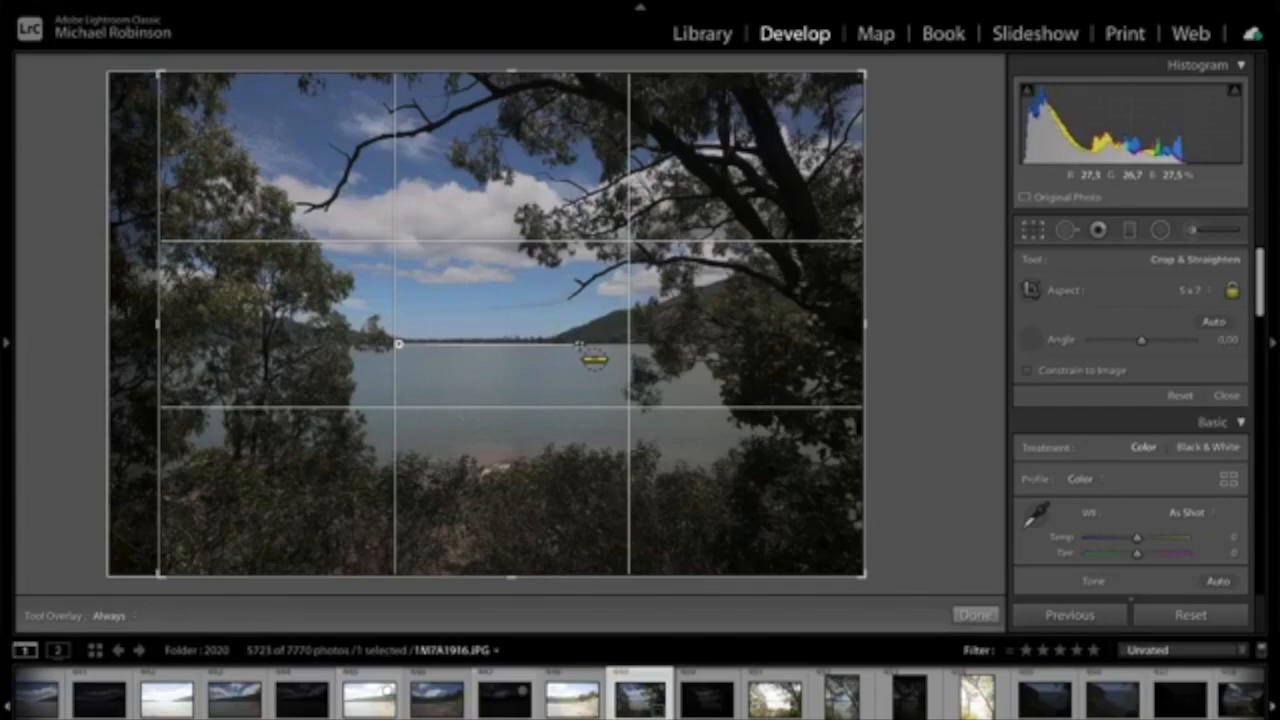
drag(577, 344, 578, 345)
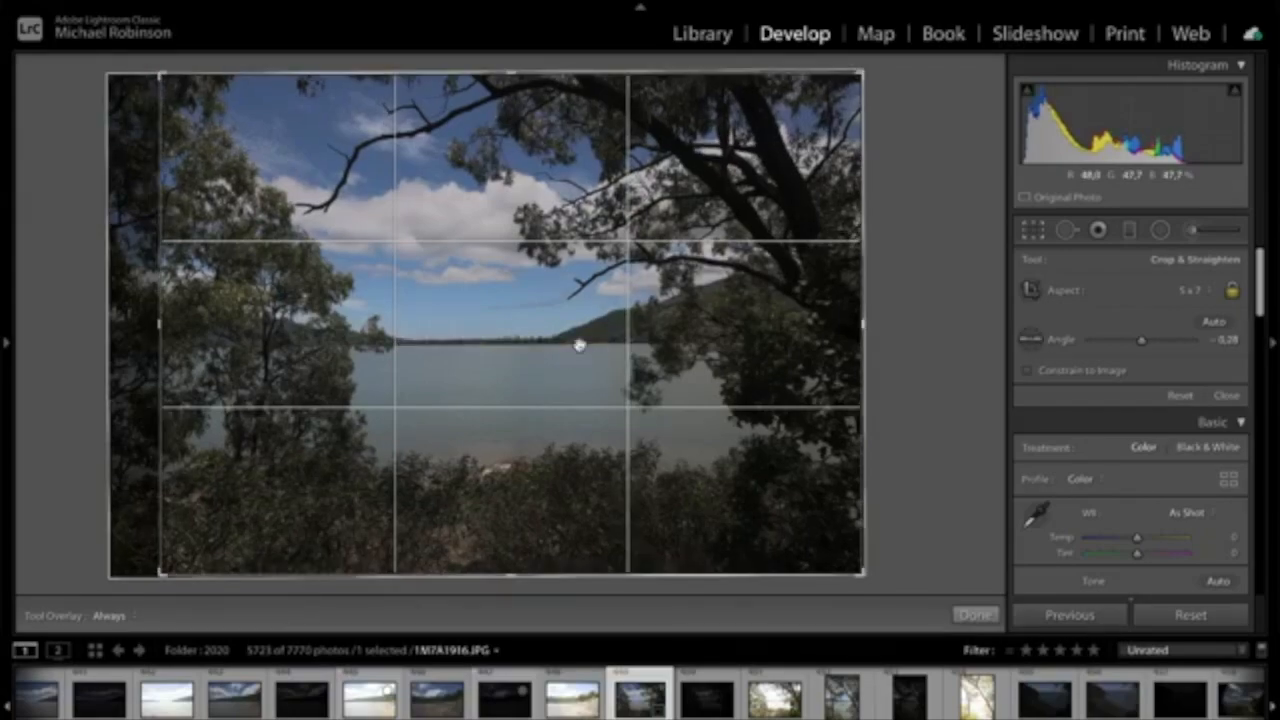
drag(466, 352, 581, 355)
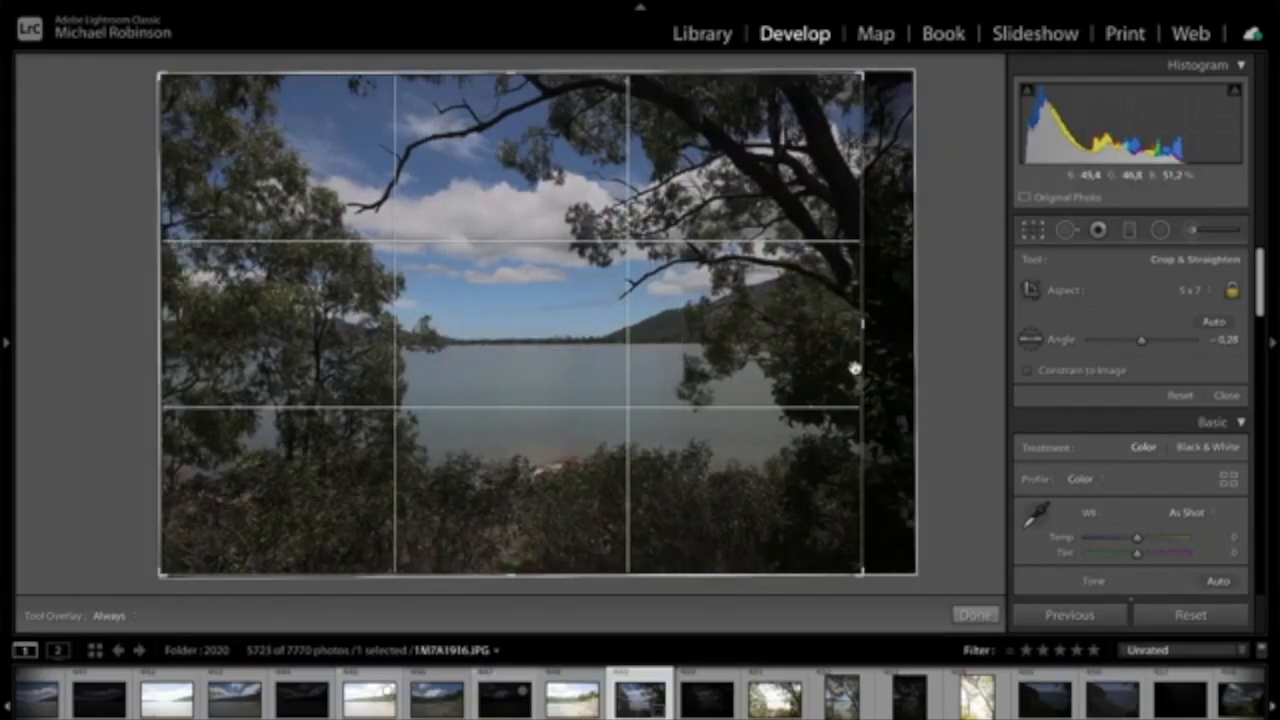
drag(716, 216, 676, 218)
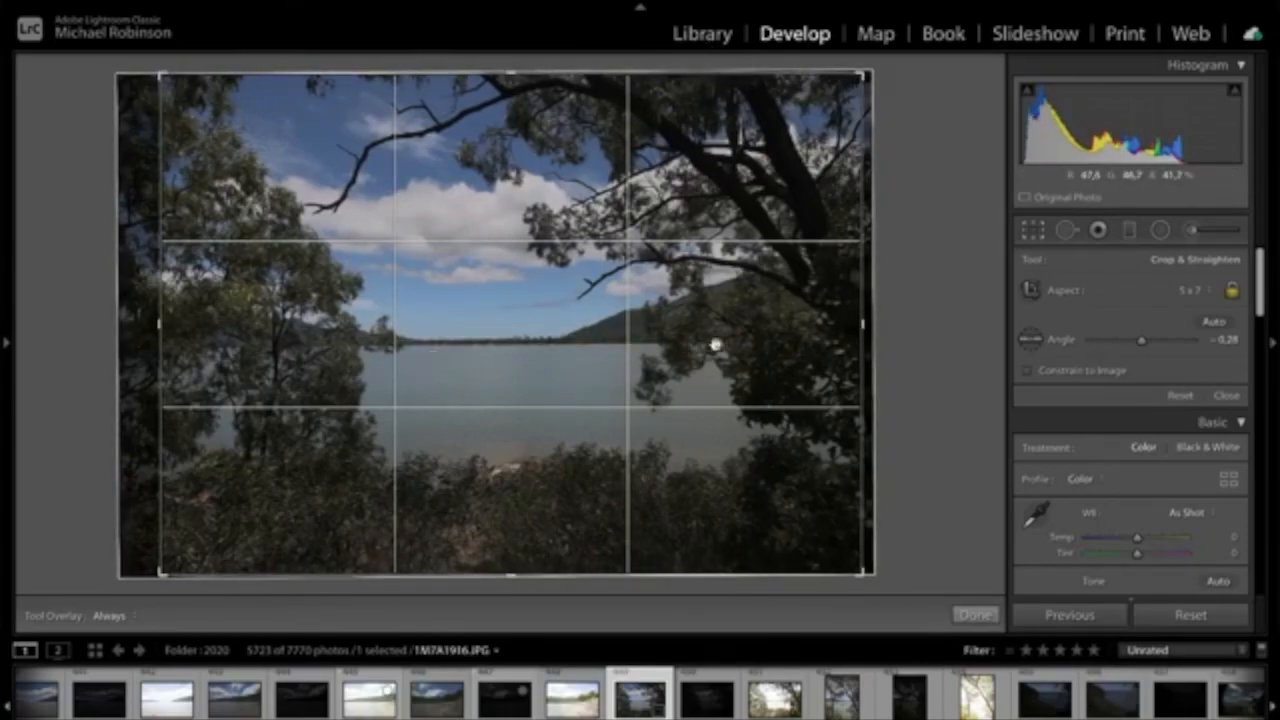
Step: Try straightening the photo along the gently sloping branch above the hill, rotating it to about -11.49
click(1031, 343)
drag(686, 258, 794, 282)
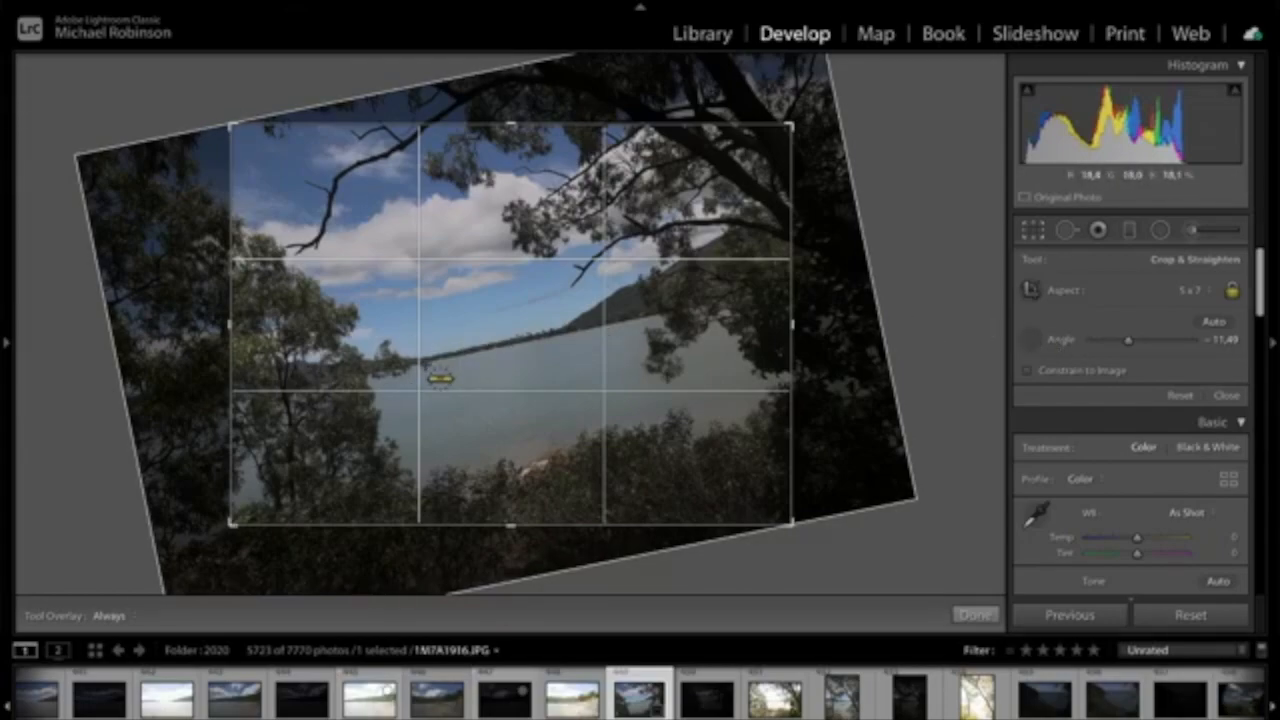
Step: Straighten the photo along the far shoreline to about 0.11 and enlarge the 5 x 7 crop to the photo's full height
drag(423, 362, 577, 331)
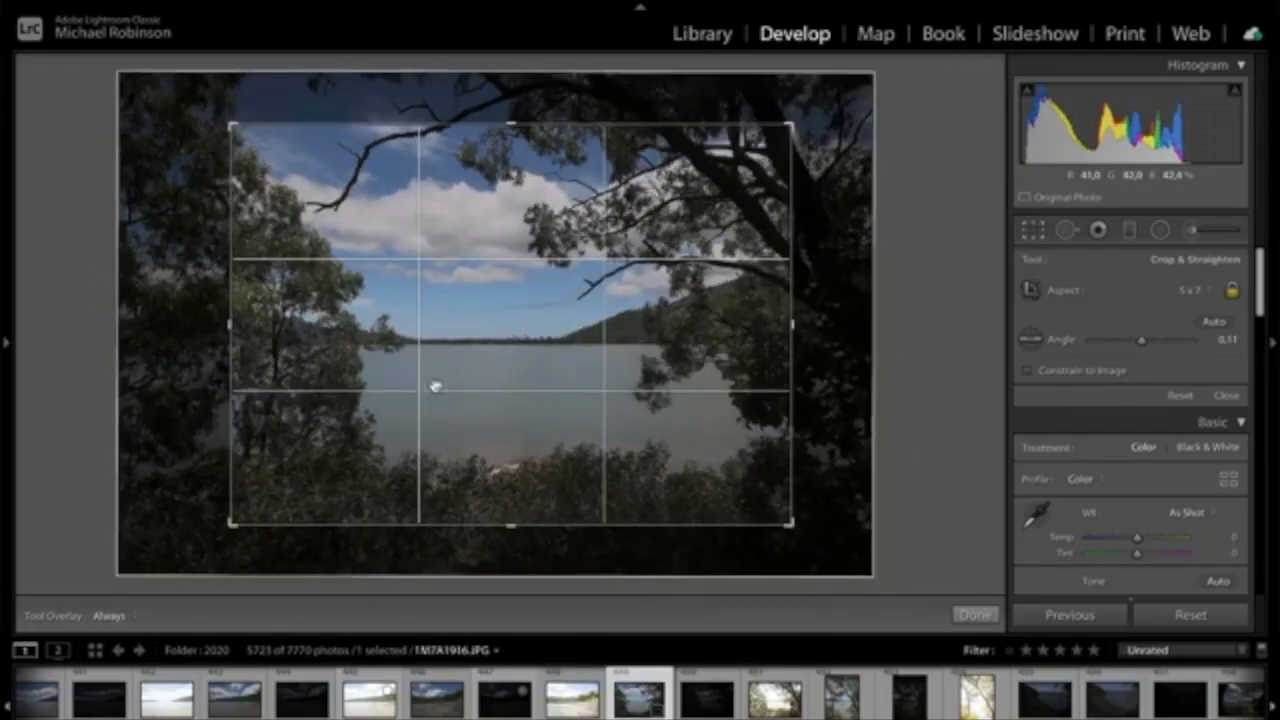
drag(790, 125, 831, 97)
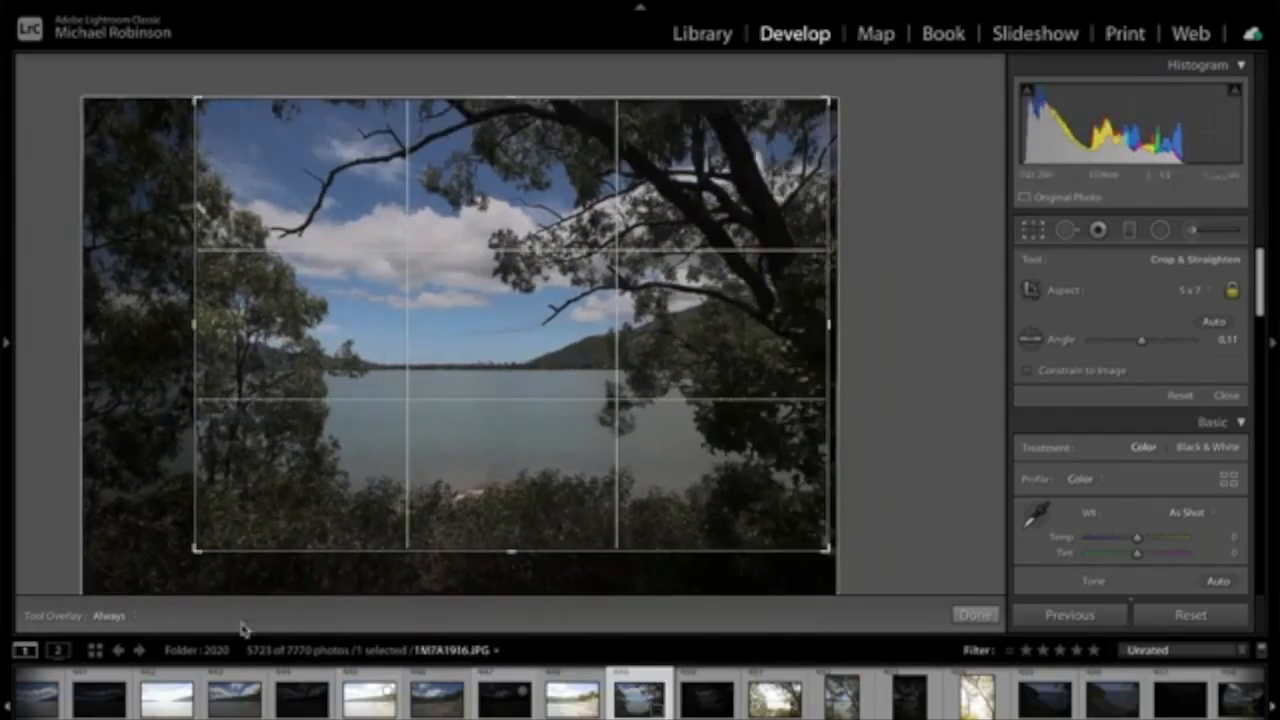
drag(195, 549, 78, 620)
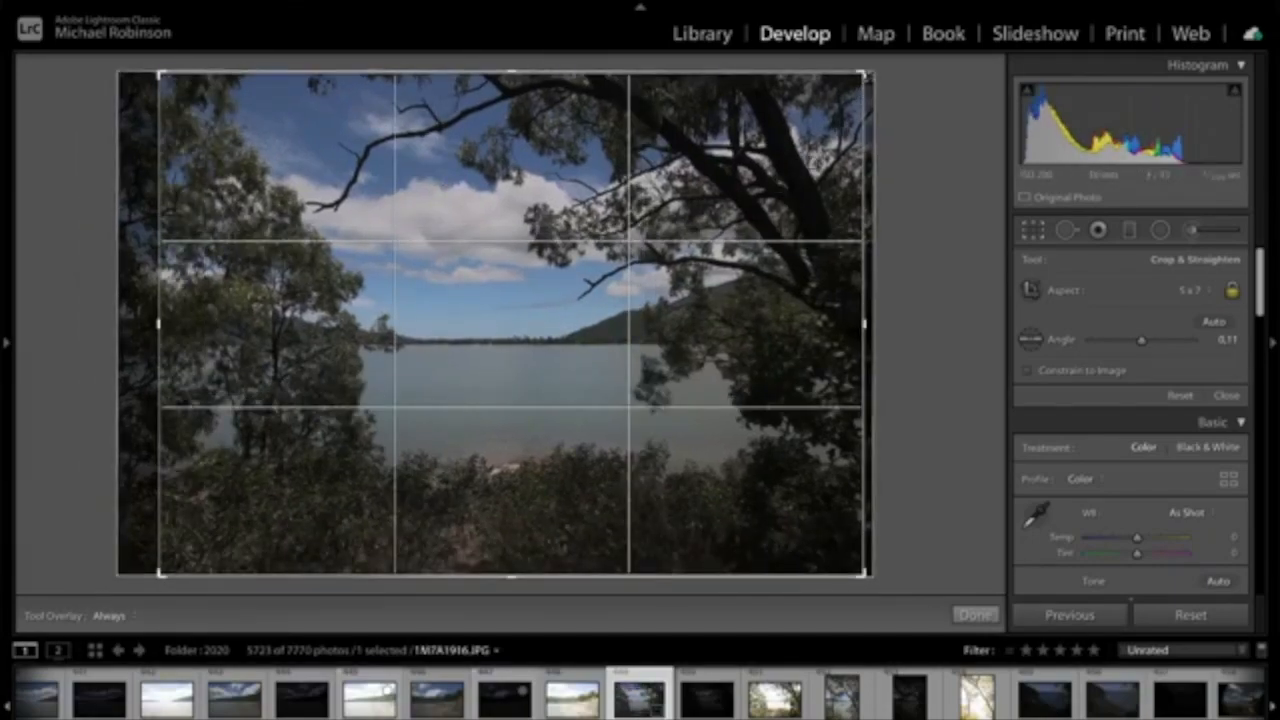
Step: Try straightening the photo along the steep, thick branch in its upper-right part, rotating it to about -41.22
click(1030, 339)
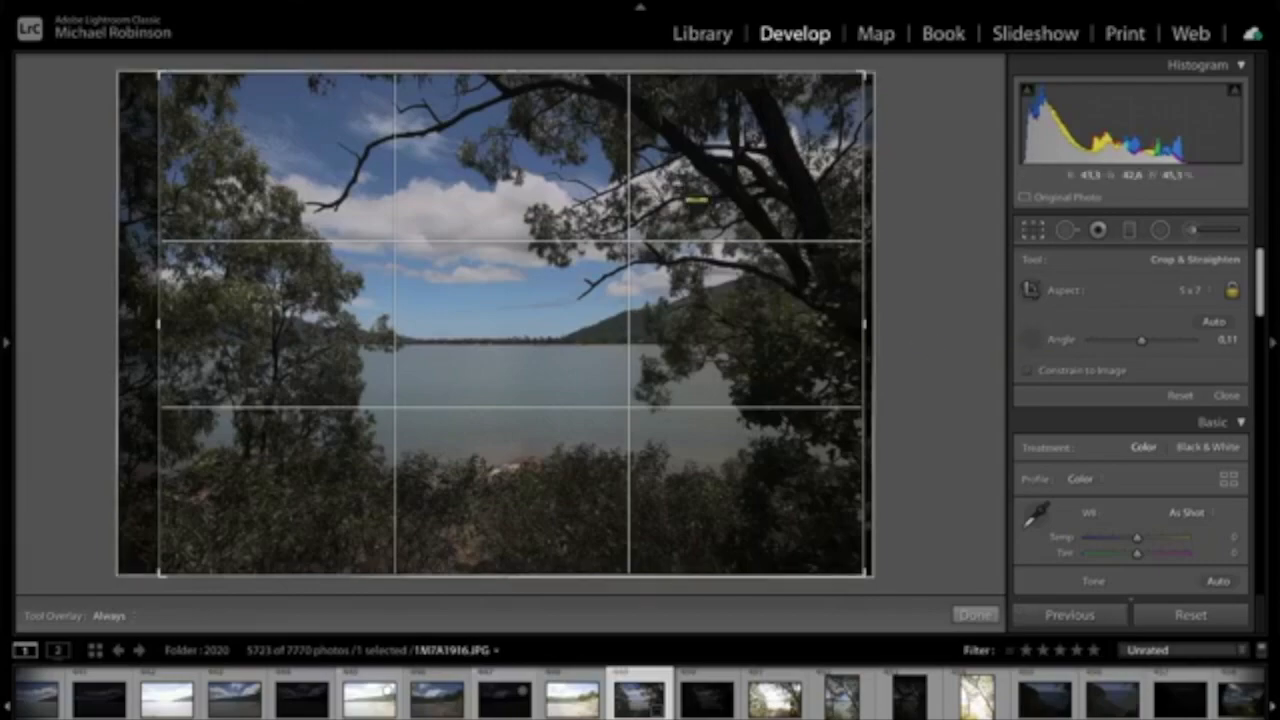
drag(668, 141, 818, 268)
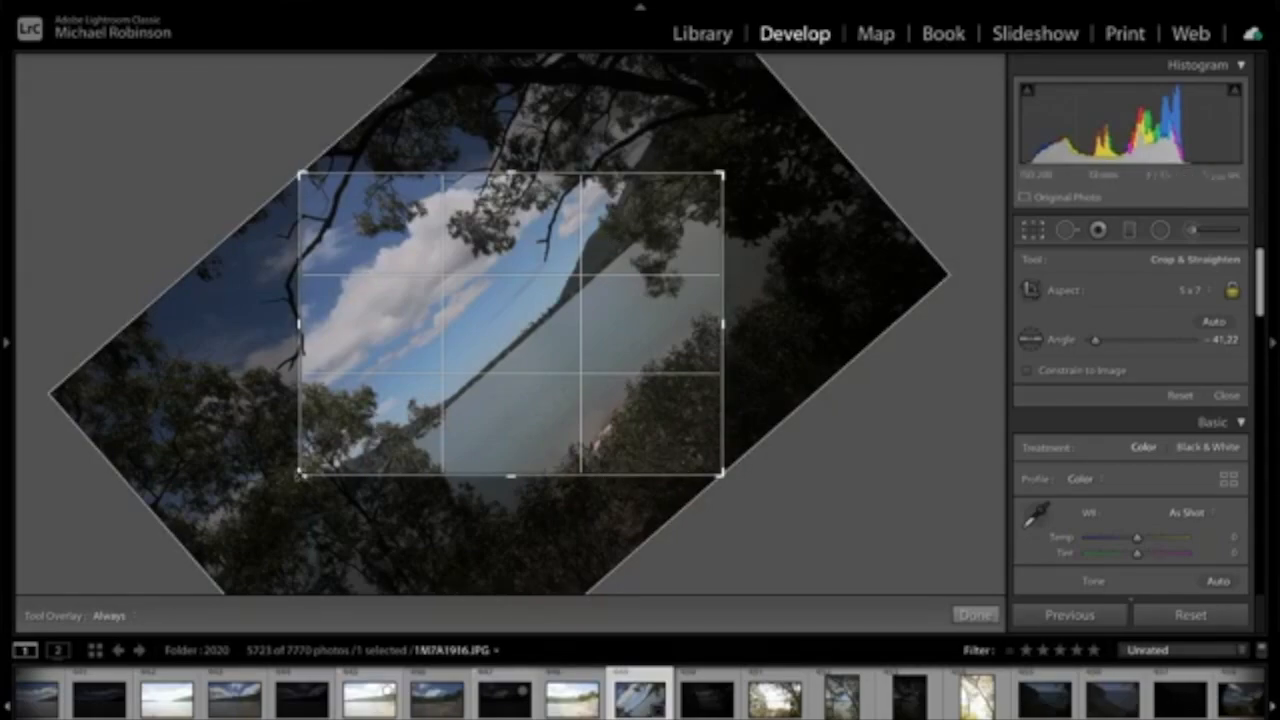
mouse_move(300, 475)
mouse_down()
mouse_move(450, 367)
mouse_move(300, 475)
mouse_up()
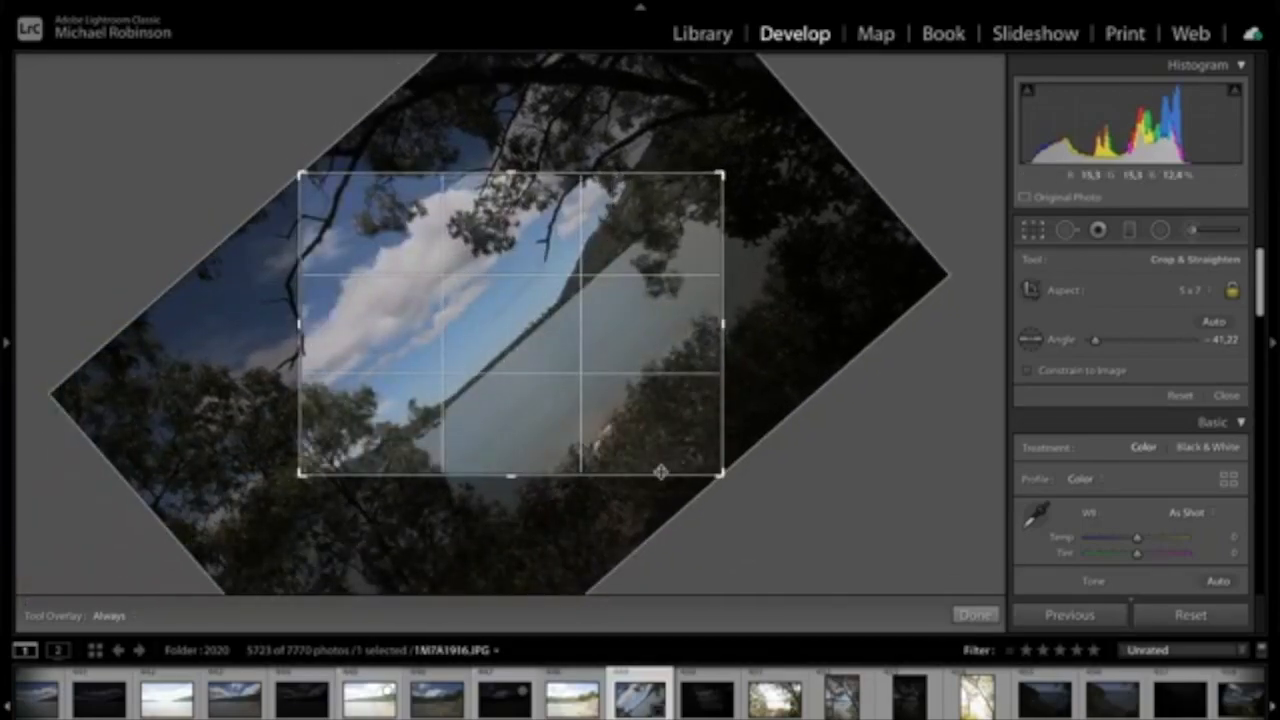
Step: Level the photo along the far shoreline to about 0.18 and expand the reduced 5 x 7 crop to full height again
click(1030, 339)
mouse_move(491, 368)
mouse_down()
mouse_move(578, 318)
mouse_move(586, 287)
mouse_up()
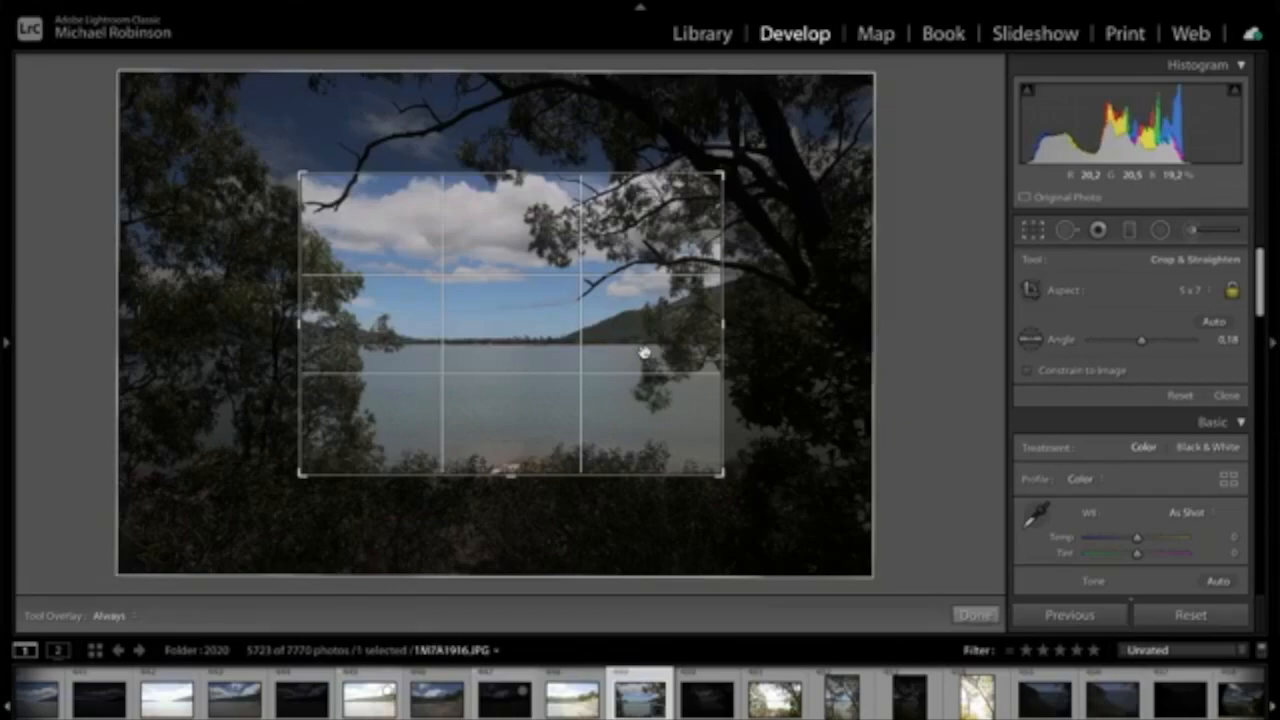
drag(724, 172, 858, 70)
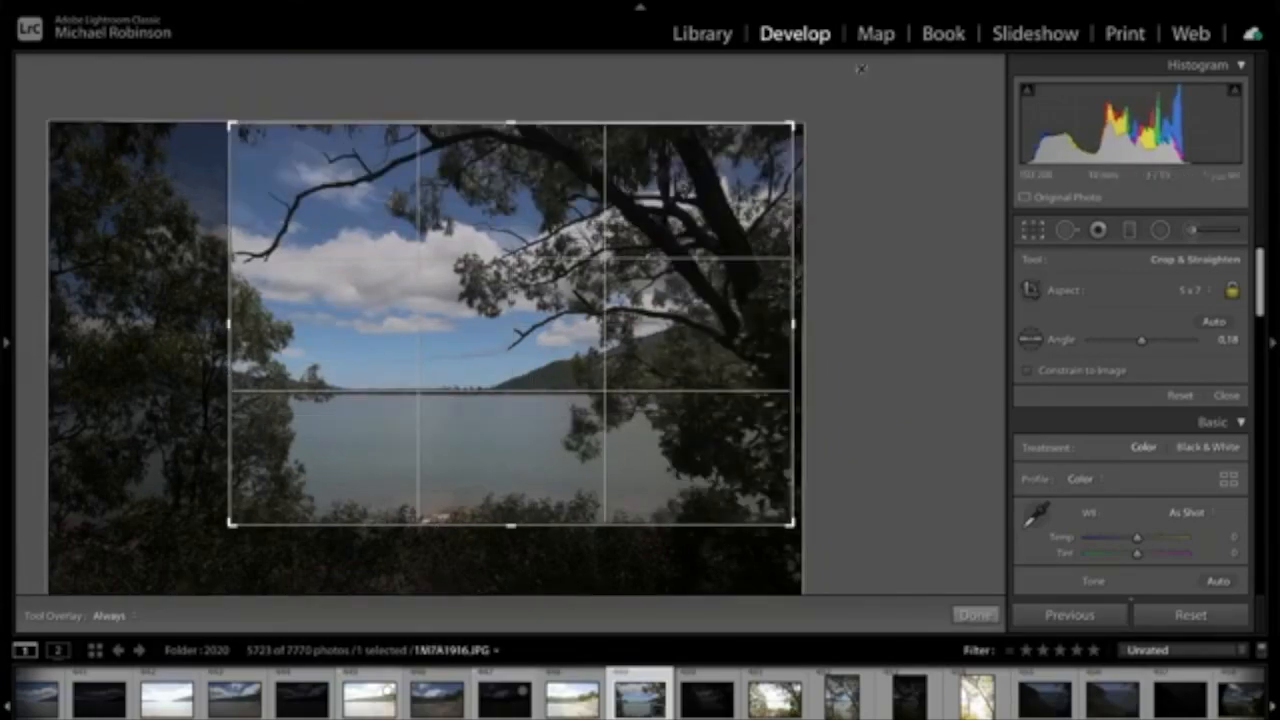
drag(228, 526, 135, 608)
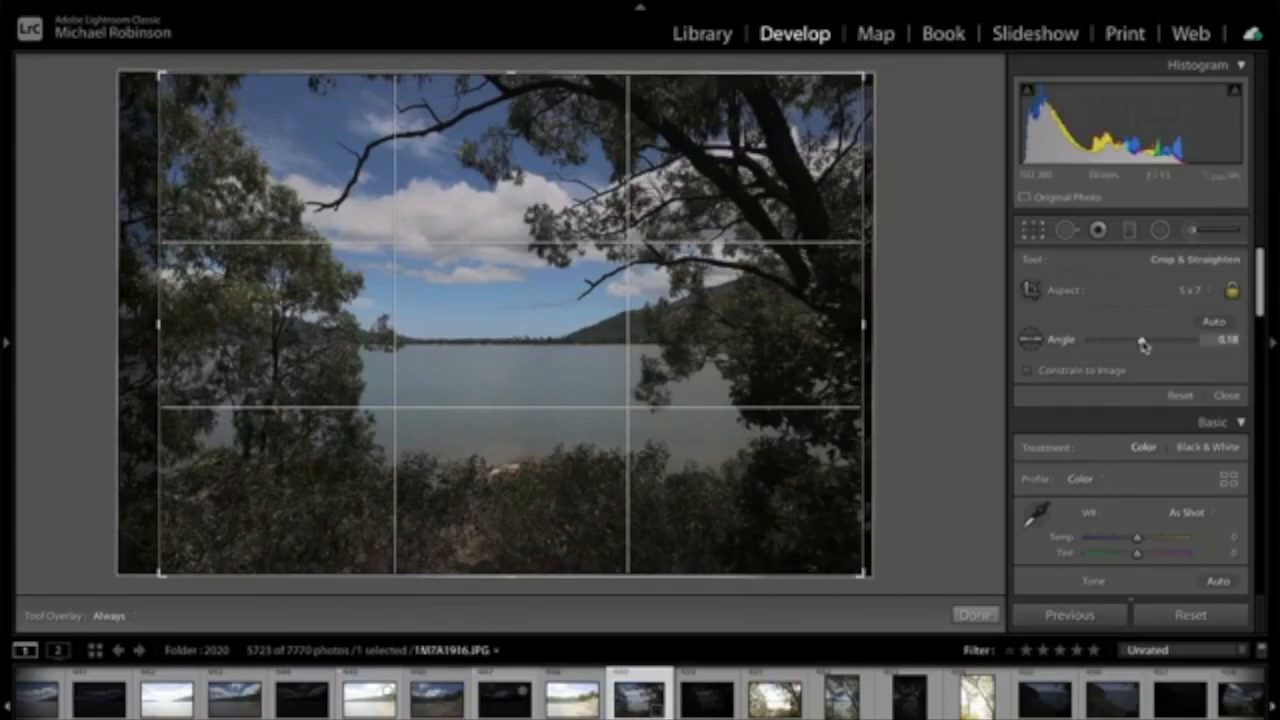
Step: Try a manual straightening angle of about -4.80 and reset all crop and straighten settings
drag(1142, 344, 1136, 371)
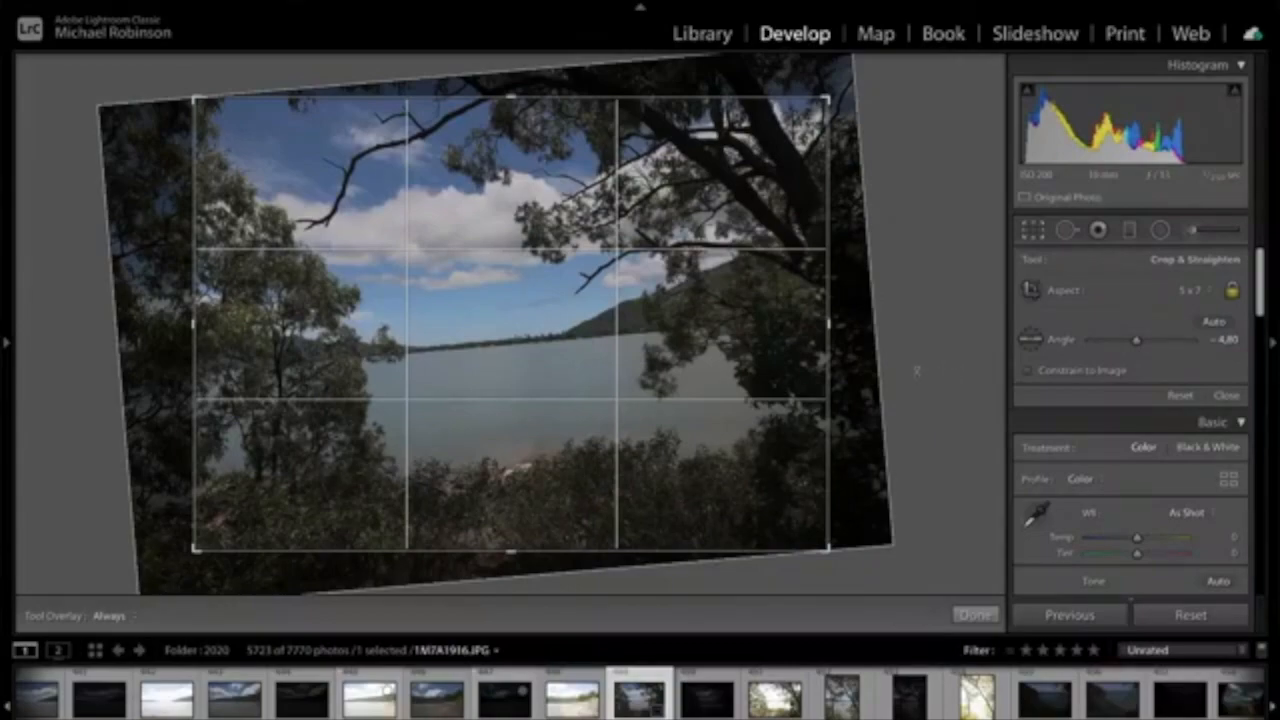
click(1180, 396)
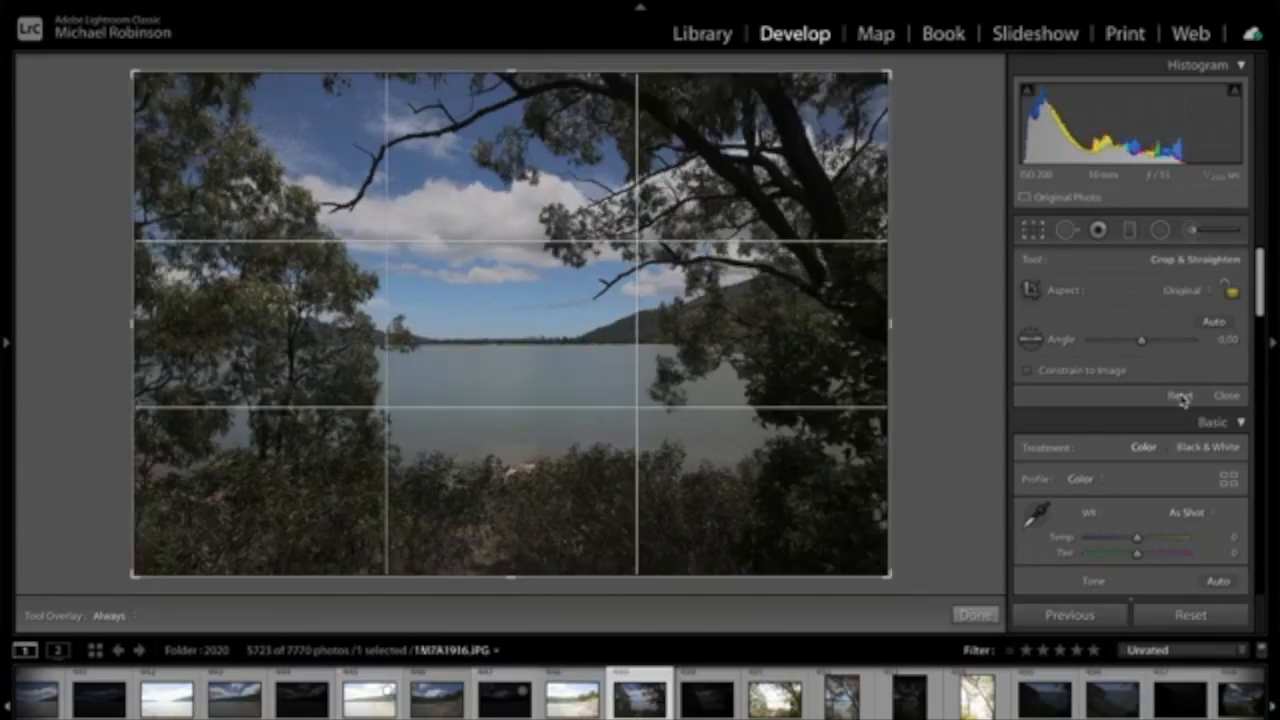